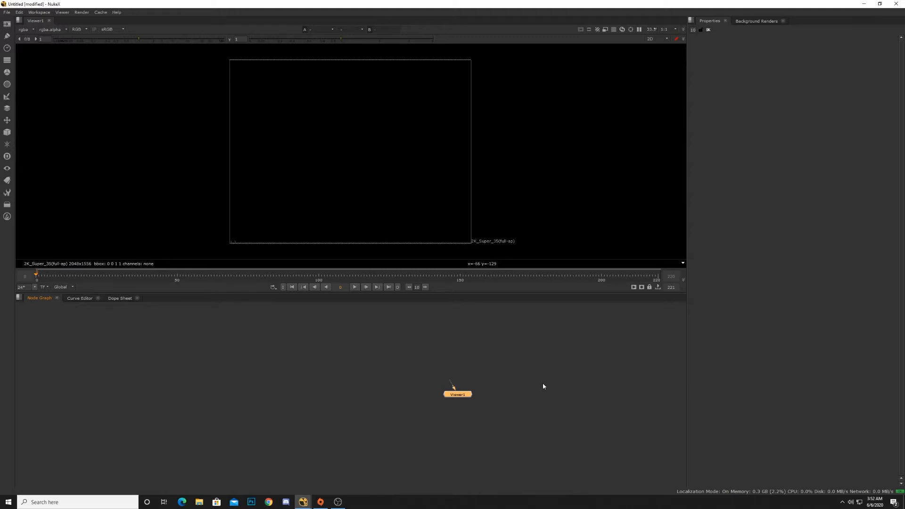
{"action": "middle_click_drag", "start_coordinate": [510, 385], "coordinate": [532, 383]}
{"action": "left_click_drag", "start_coordinate": [446, 367], "coordinate": [499, 399]}
{"action": "middle_click_drag", "start_coordinate": [503, 395], "coordinate": [522, 395]}
Step: Import the Actress##.png image sequence from the CHROMA 8 footage folder as a Read node and place it in the node graph
{"action": "left_click", "coordinate": [7, 25]}
{"action": "left_click", "coordinate": [33, 25]}
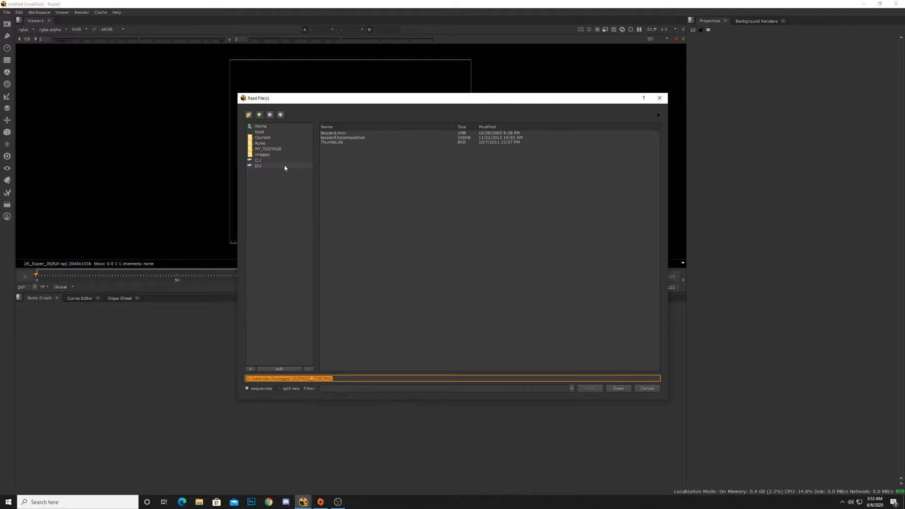
{"action": "left_click", "coordinate": [306, 149]}
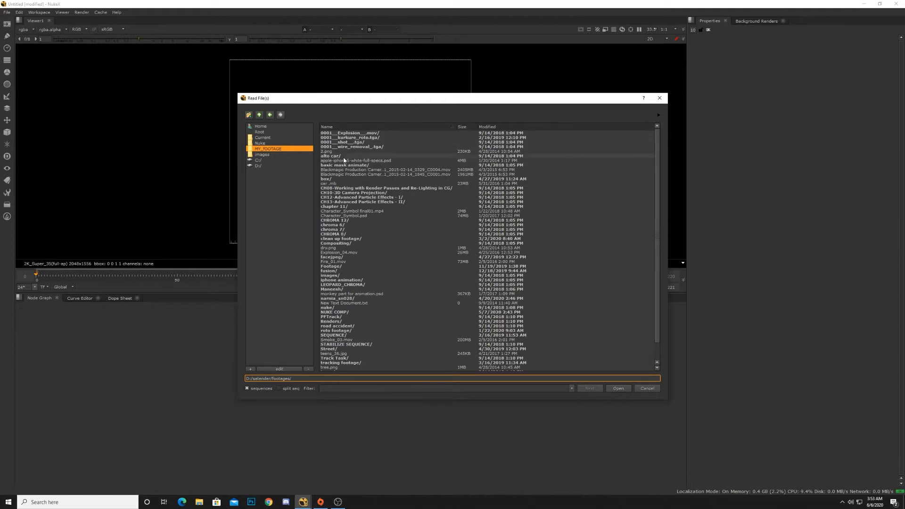
{"action": "scroll", "coordinate": [348, 245], "scroll_direction": "down", "scroll_amount": 2}
{"action": "double_click", "coordinate": [338, 216]}
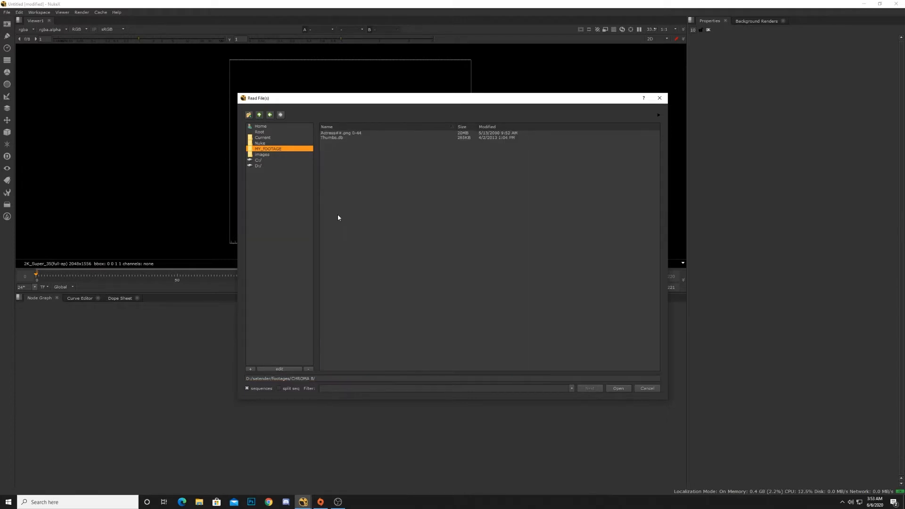
{"action": "left_click", "coordinate": [353, 133]}
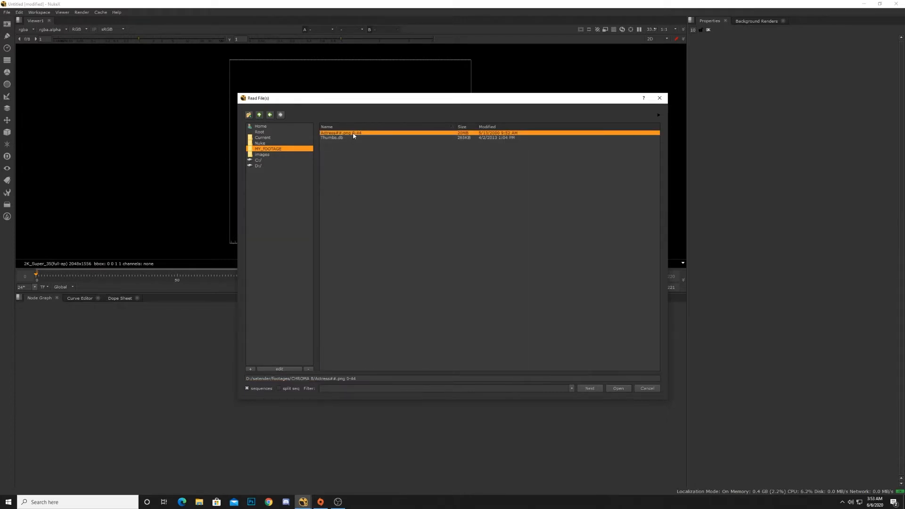
{"action": "double_click", "coordinate": [353, 134]}
{"action": "left_click_drag", "start_coordinate": [506, 398], "coordinate": [455, 386]}
{"action": "left_click", "coordinate": [339, 389]}
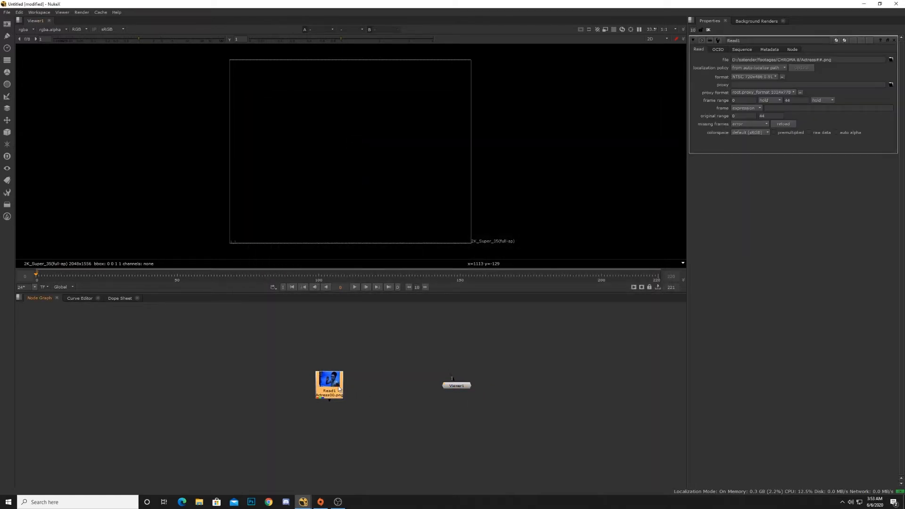
Step: Position Read1 to the left of Viewer1 and connect its output to the viewer's input
{"action": "mouse_move", "coordinate": [339, 389]}
{"action": "left_mouse_down"}
{"action": "mouse_move", "coordinate": [337, 374]}
{"action": "mouse_move", "coordinate": [340, 381]}
{"action": "left_mouse_up"}
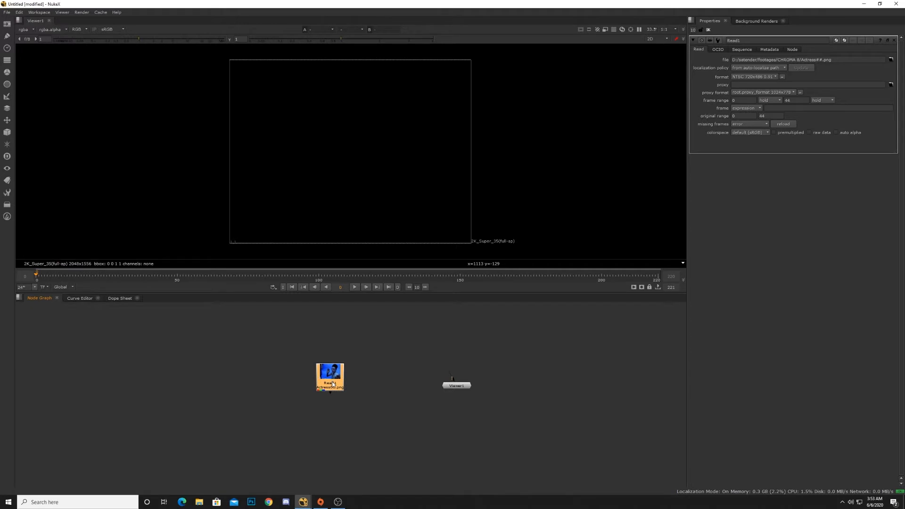
{"action": "left_click_drag", "start_coordinate": [452, 388], "coordinate": [485, 402]}
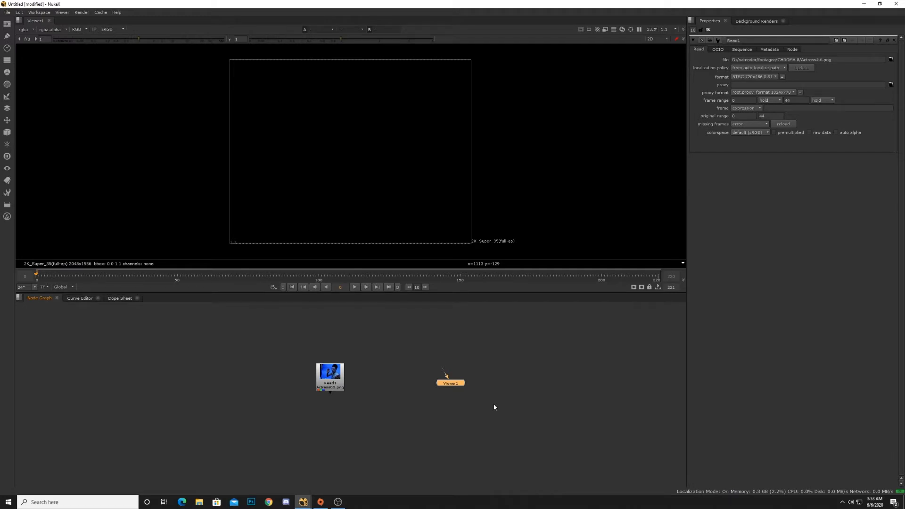
{"action": "left_click_drag", "start_coordinate": [334, 392], "coordinate": [328, 393]}
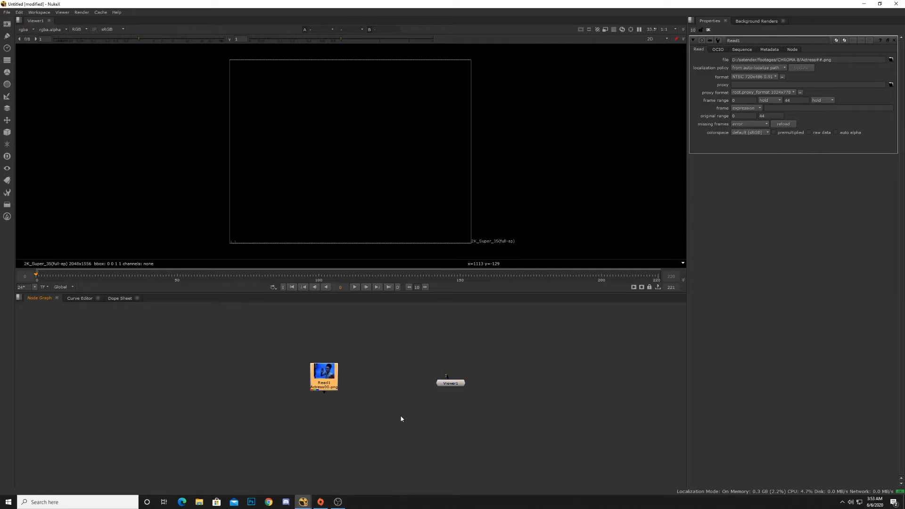
{"action": "middle_click_drag", "start_coordinate": [402, 418], "coordinate": [369, 407]}
{"action": "mouse_move", "coordinate": [301, 377]}
{"action": "left_mouse_down"}
{"action": "mouse_move", "coordinate": [318, 370]}
{"action": "mouse_move", "coordinate": [286, 370]}
{"action": "left_mouse_up"}
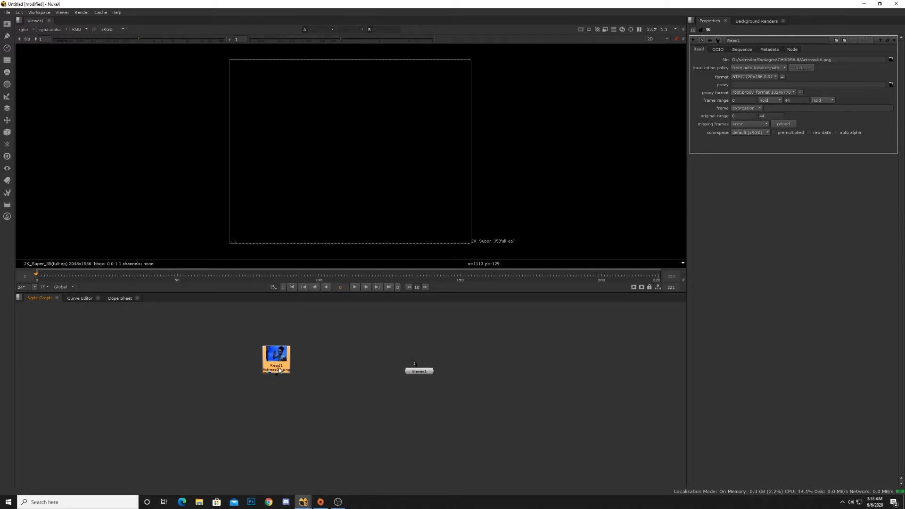
{"action": "left_click_drag", "start_coordinate": [243, 336], "coordinate": [265, 360]}
{"action": "left_click", "coordinate": [307, 373]}
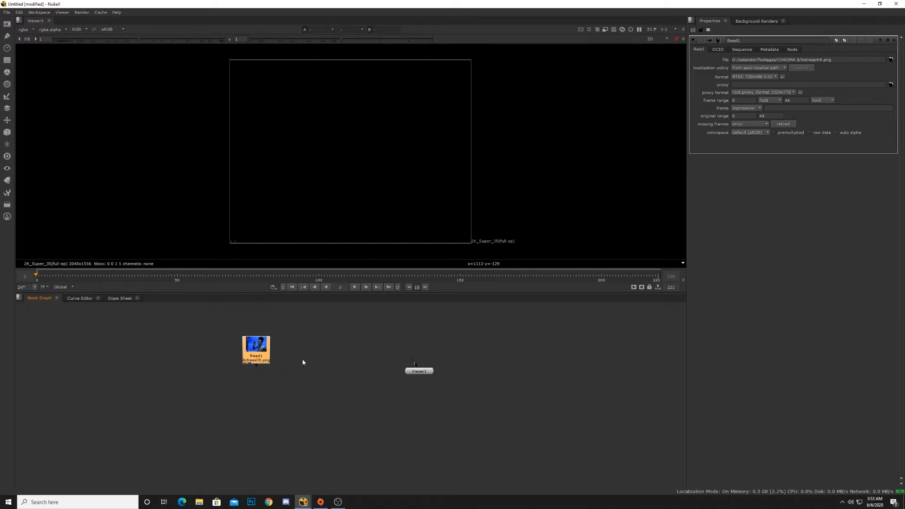
{"action": "mouse_move", "coordinate": [424, 376]}
{"action": "left_mouse_down"}
{"action": "mouse_move", "coordinate": [481, 397]}
{"action": "mouse_move", "coordinate": [457, 385]}
{"action": "left_mouse_up"}
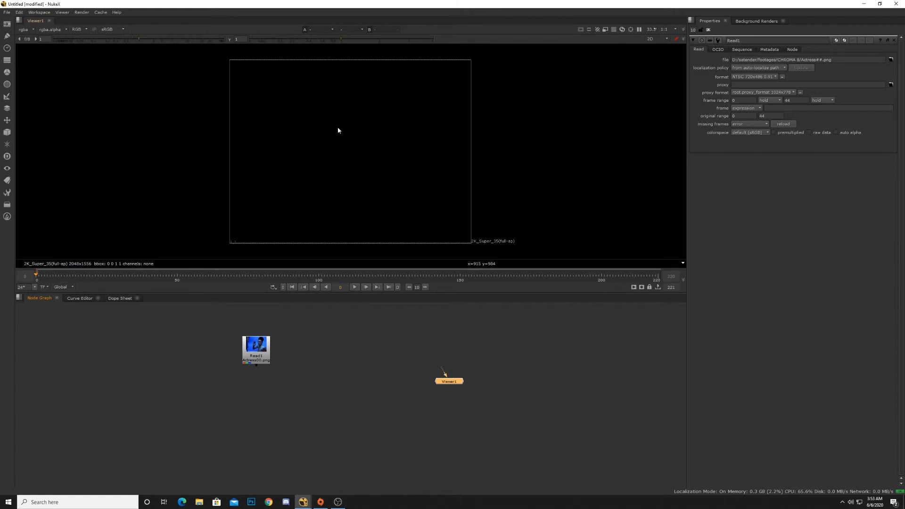
{"action": "left_click_drag", "start_coordinate": [255, 363], "coordinate": [265, 386]}
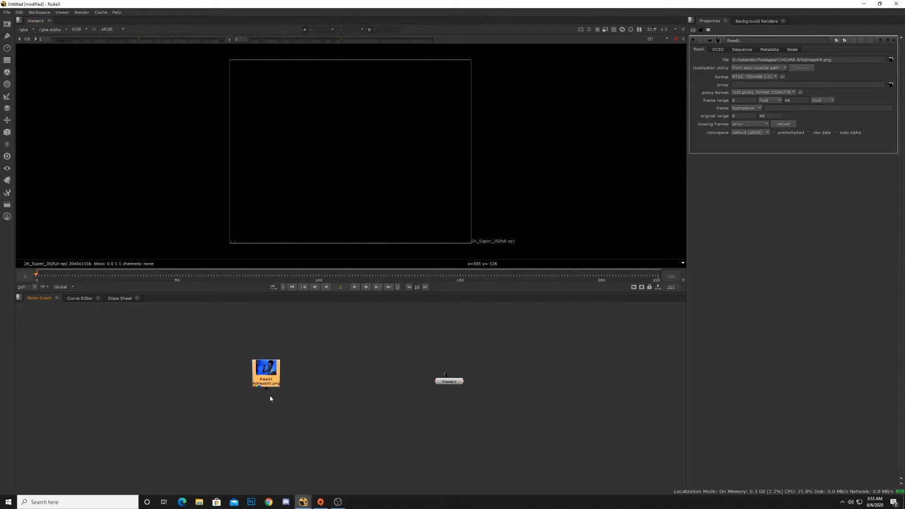
{"action": "left_click_drag", "start_coordinate": [329, 395], "coordinate": [358, 377]}
{"action": "left_click_drag", "start_coordinate": [267, 388], "coordinate": [419, 377]}
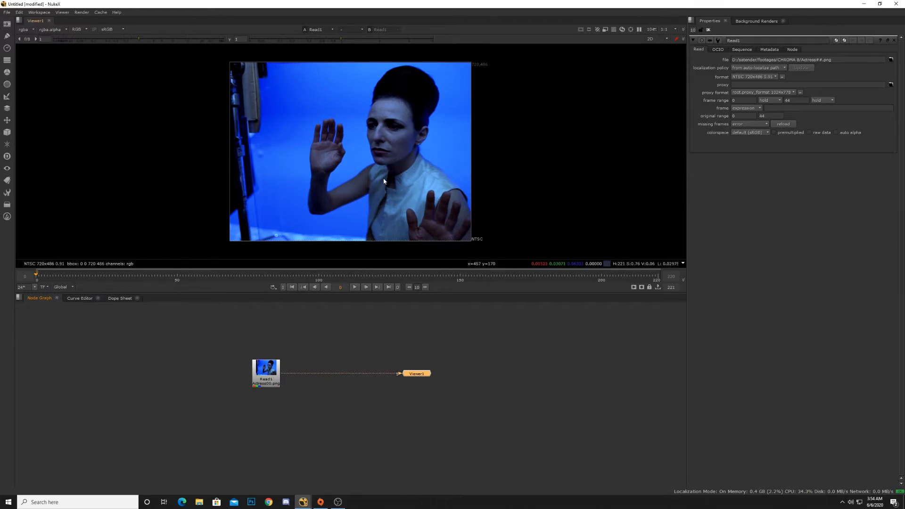
Step: Import the greenscreen.####.tif sequence from the chroma 7 folder as a second Read node, placed left of Read1
{"action": "middle_click_drag", "start_coordinate": [406, 344], "coordinate": [414, 341]}
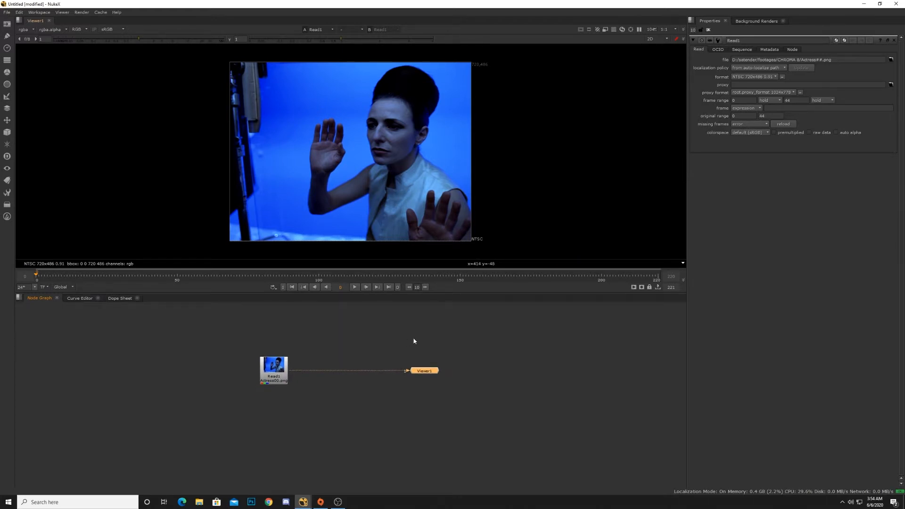
{"action": "mouse_move", "coordinate": [422, 371]}
{"action": "left_mouse_down"}
{"action": "mouse_move", "coordinate": [466, 371]}
{"action": "mouse_move", "coordinate": [378, 363]}
{"action": "mouse_move", "coordinate": [456, 372]}
{"action": "mouse_move", "coordinate": [430, 374]}
{"action": "left_mouse_up"}
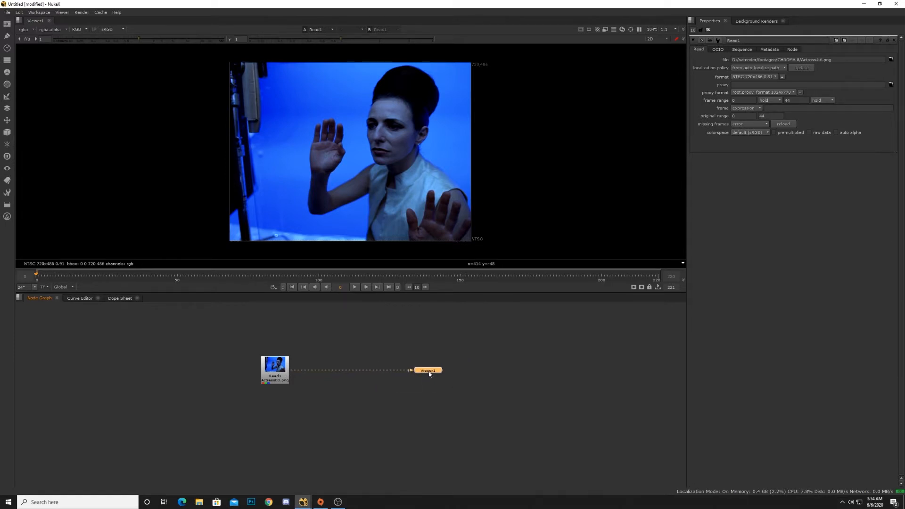
{"action": "middle_click_drag", "start_coordinate": [360, 384], "coordinate": [287, 362]}
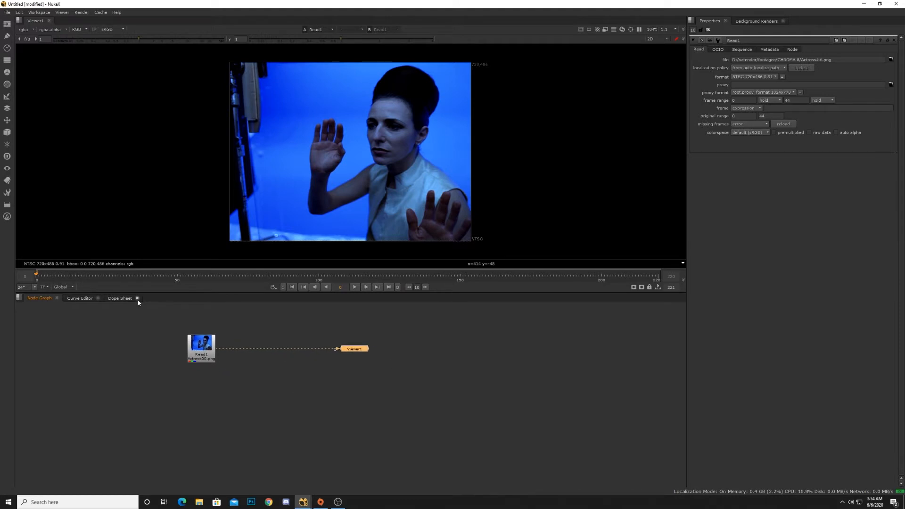
{"action": "left_click", "coordinate": [7, 25]}
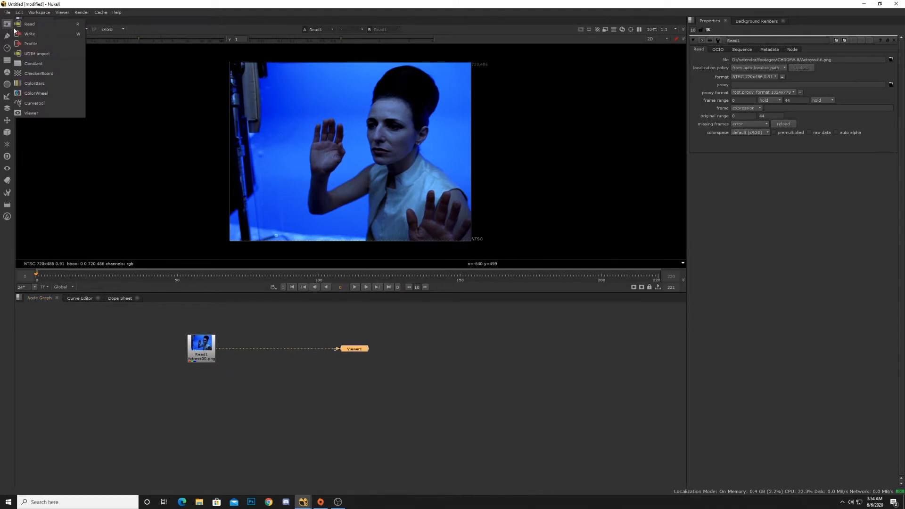
{"action": "left_click", "coordinate": [29, 24]}
{"action": "left_click_drag", "start_coordinate": [324, 98], "coordinate": [271, 67]}
{"action": "left_click", "coordinate": [222, 116]}
{"action": "double_click", "coordinate": [290, 198]}
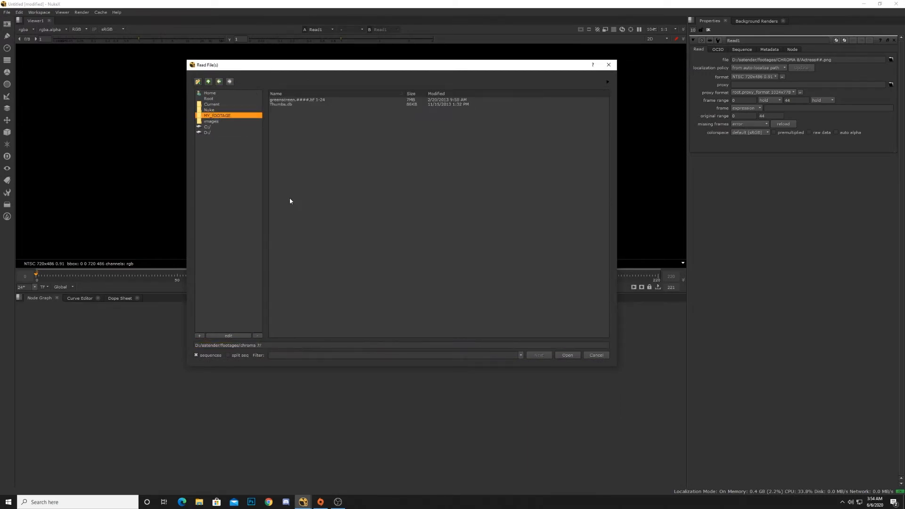
{"action": "double_click", "coordinate": [301, 100]}
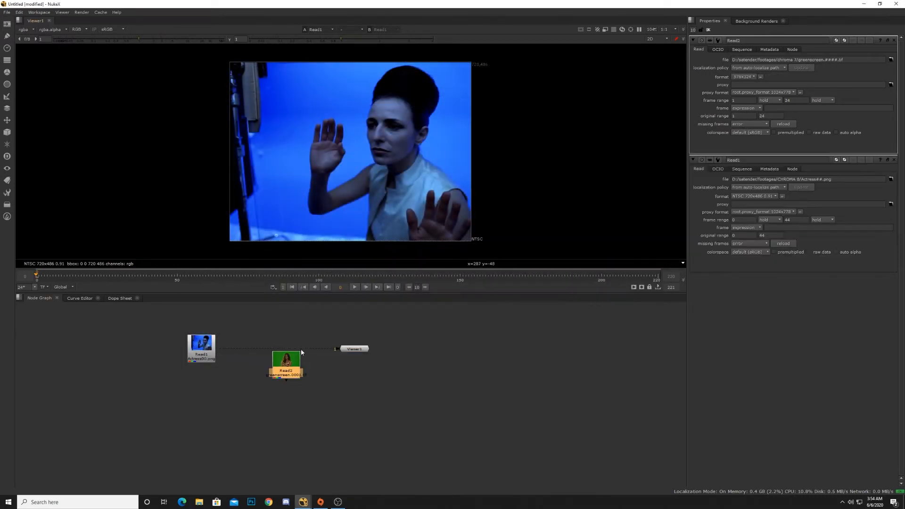
{"action": "left_click_drag", "start_coordinate": [302, 352], "coordinate": [140, 340]}
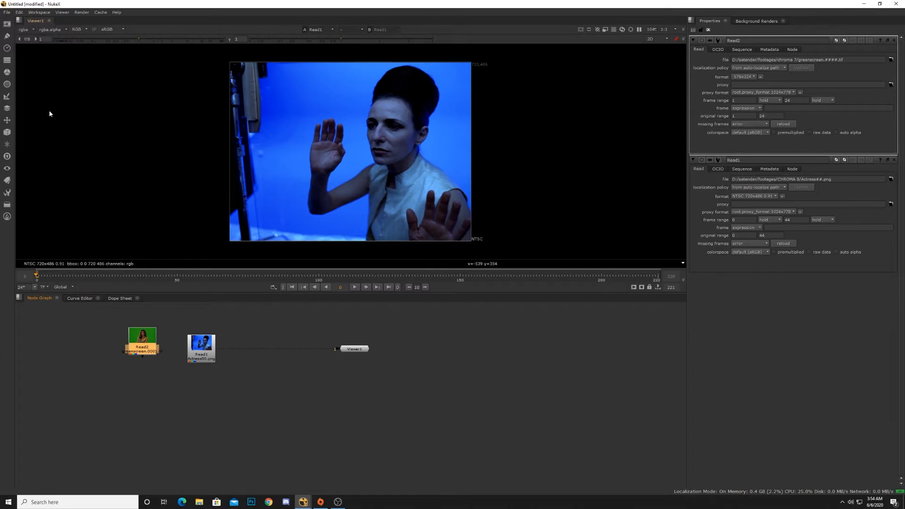
Step: Import the face.#.jpg sequence from the facejpeg folder as a third Read node, placed at the far left
{"action": "left_click", "coordinate": [7, 24]}
{"action": "left_click", "coordinate": [29, 24]}
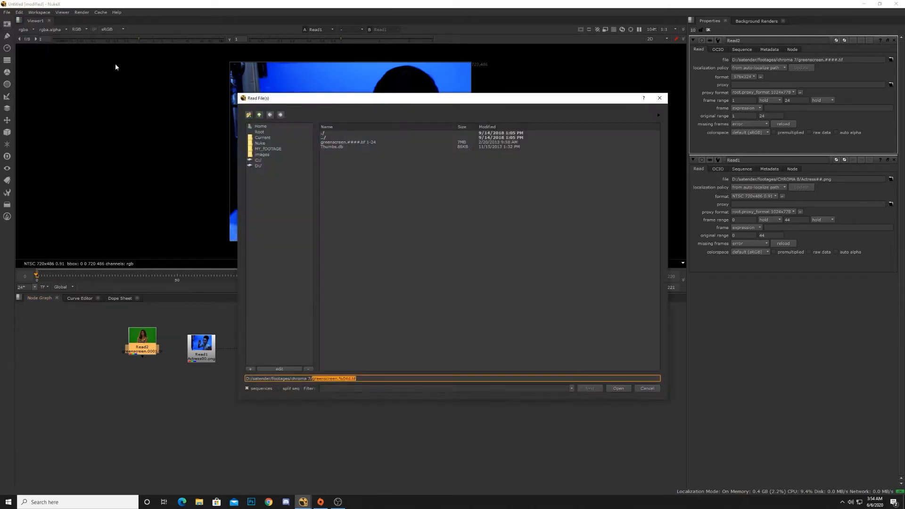
{"action": "left_click", "coordinate": [290, 149]}
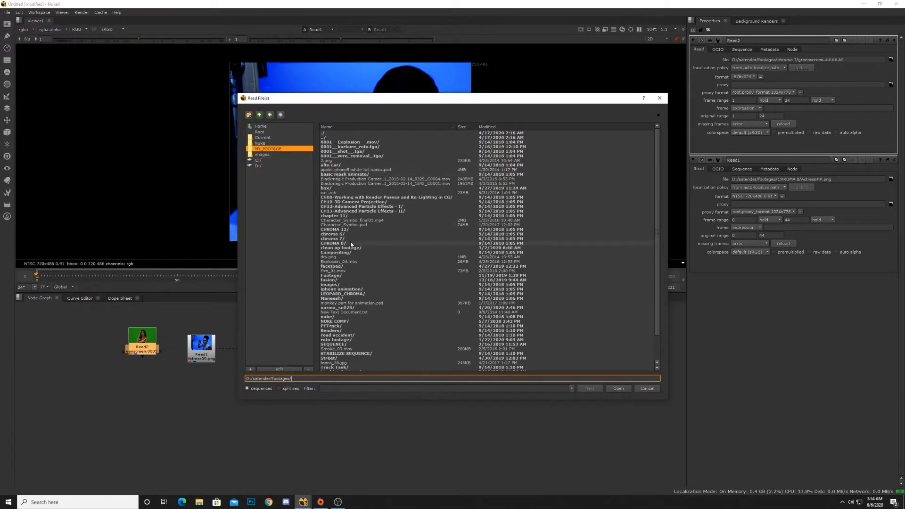
{"action": "scroll", "coordinate": [352, 243], "scroll_direction": "down", "scroll_amount": 2}
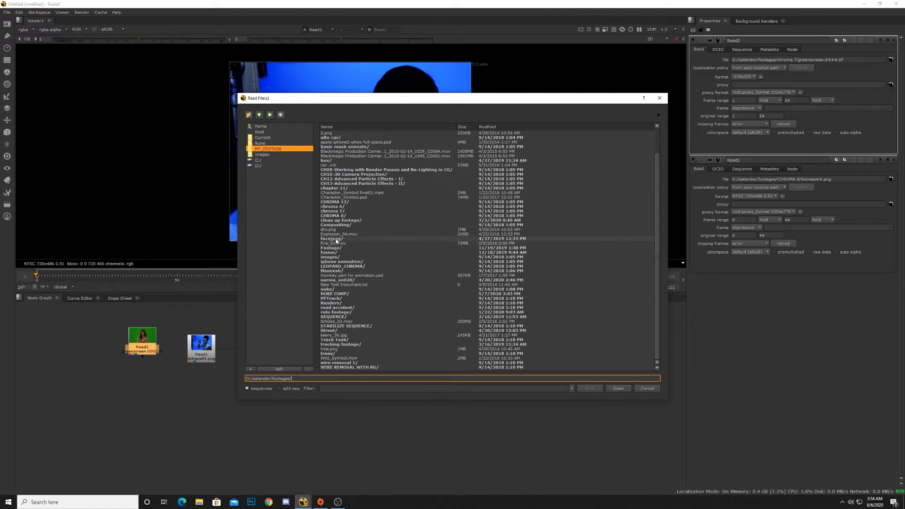
{"action": "double_click", "coordinate": [336, 239]}
{"action": "double_click", "coordinate": [349, 141]}
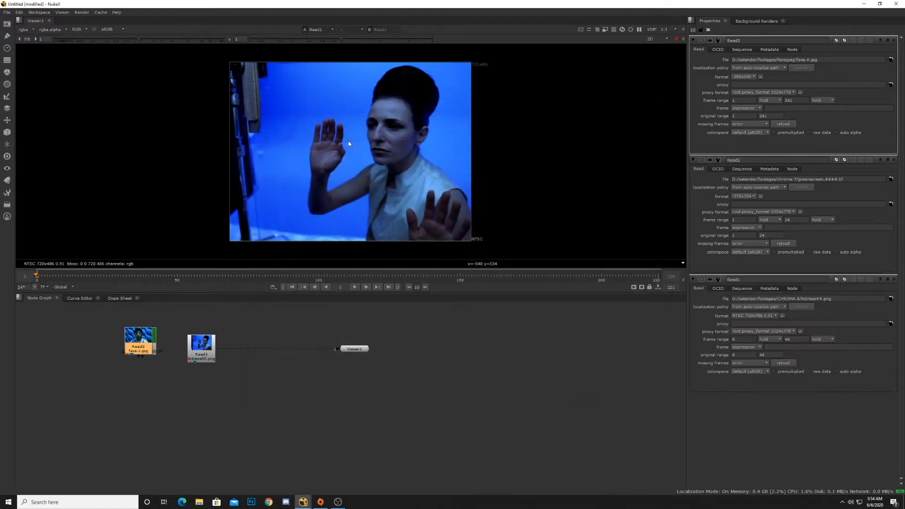
{"action": "left_click_drag", "start_coordinate": [147, 345], "coordinate": [105, 350]}
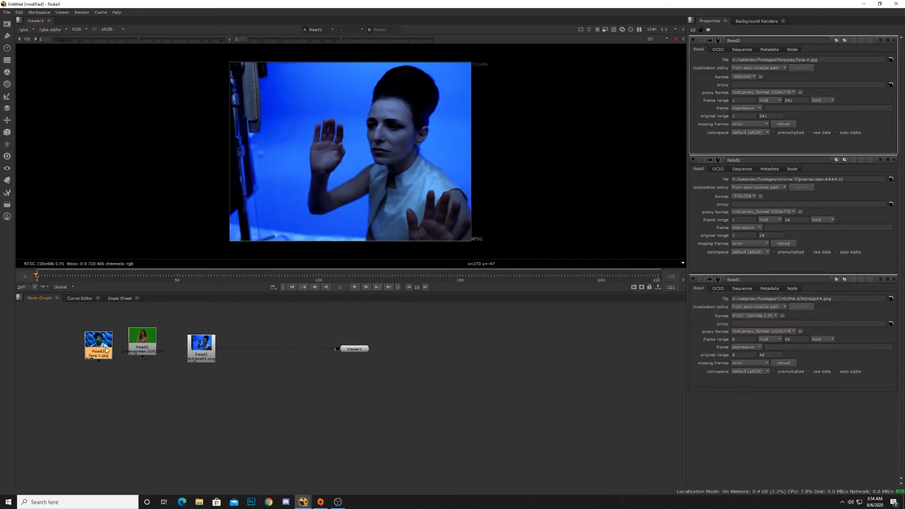
Step: Arrange the three Read nodes in a row above Viewer1, moving the viewer below them
{"action": "left_click_drag", "start_coordinate": [355, 349], "coordinate": [306, 449]}
{"action": "left_click_drag", "start_coordinate": [208, 348], "coordinate": [427, 339]}
{"action": "left_click_drag", "start_coordinate": [153, 348], "coordinate": [341, 344]}
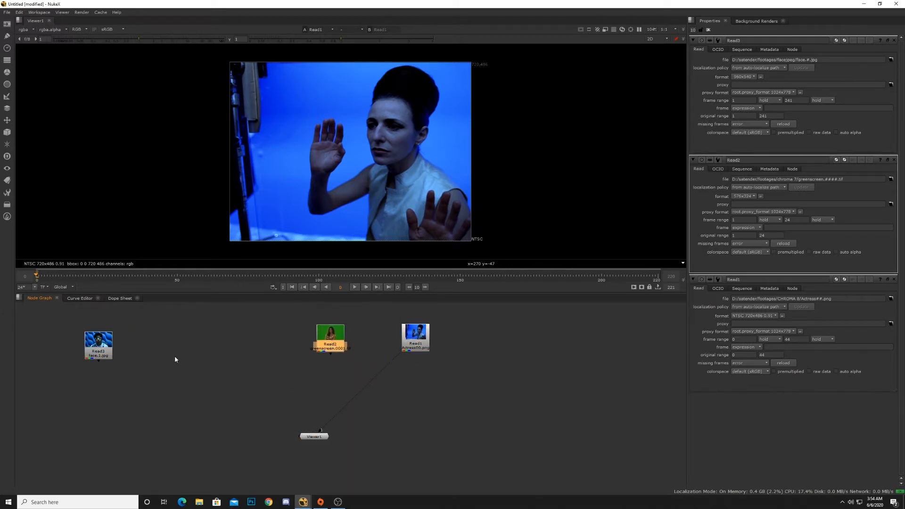
{"action": "left_click_drag", "start_coordinate": [101, 350], "coordinate": [271, 343]}
{"action": "left_click_drag", "start_coordinate": [408, 343], "coordinate": [391, 342]}
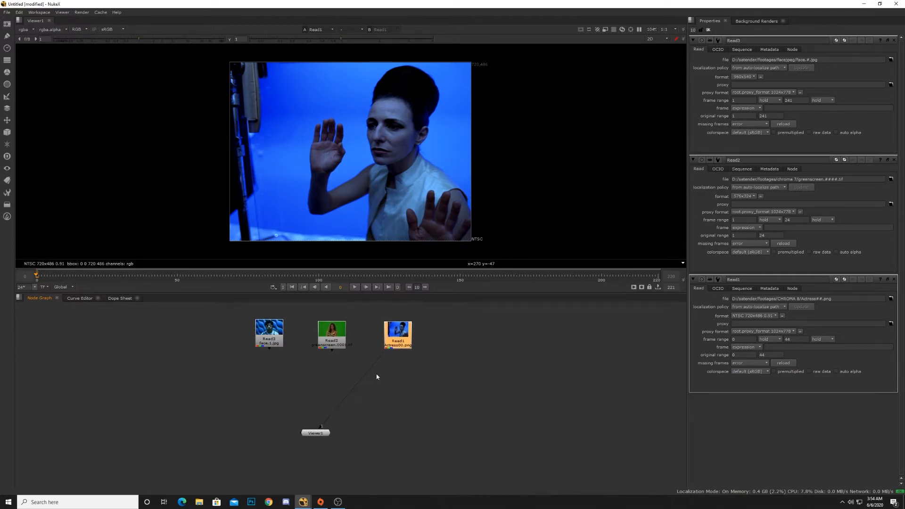
Step: Connect Read2 and Read3 to Viewer1 as additional inputs and align the Read nodes
{"action": "mouse_move", "coordinate": [319, 430]}
{"action": "left_mouse_down"}
{"action": "mouse_move", "coordinate": [358, 390]}
{"action": "mouse_move", "coordinate": [320, 433]}
{"action": "left_mouse_up"}
{"action": "left_click_drag", "start_coordinate": [333, 351], "coordinate": [321, 427]}
{"action": "left_click_drag", "start_coordinate": [271, 350], "coordinate": [312, 426]}
{"action": "left_click_drag", "start_coordinate": [401, 349], "coordinate": [400, 348]}
{"action": "left_click_drag", "start_coordinate": [269, 344], "coordinate": [261, 346]}
{"action": "left_click_drag", "start_coordinate": [333, 343], "coordinate": [322, 341]}
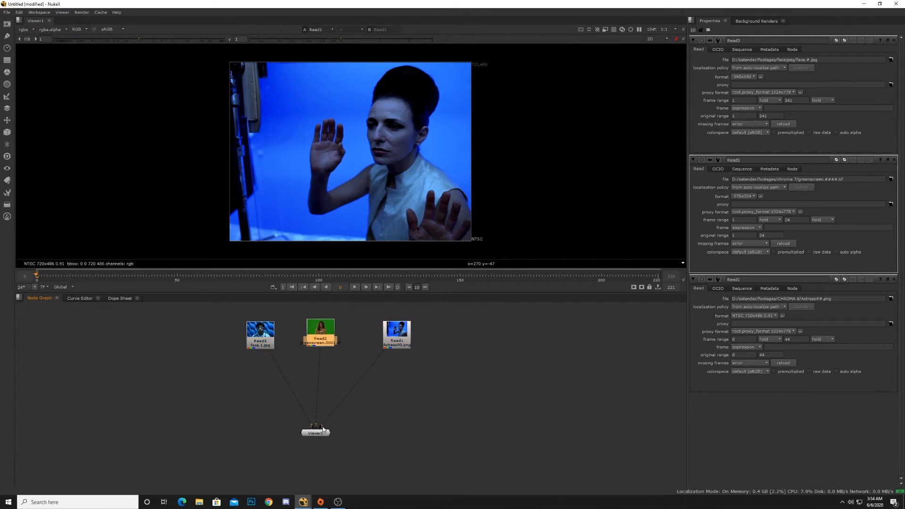
{"action": "left_click_drag", "start_coordinate": [389, 348], "coordinate": [380, 346]}
Step: Preview the face footage by connecting only Read3 to Viewer1, then disconnect the viewer
{"action": "left_click_drag", "start_coordinate": [330, 418], "coordinate": [280, 367]}
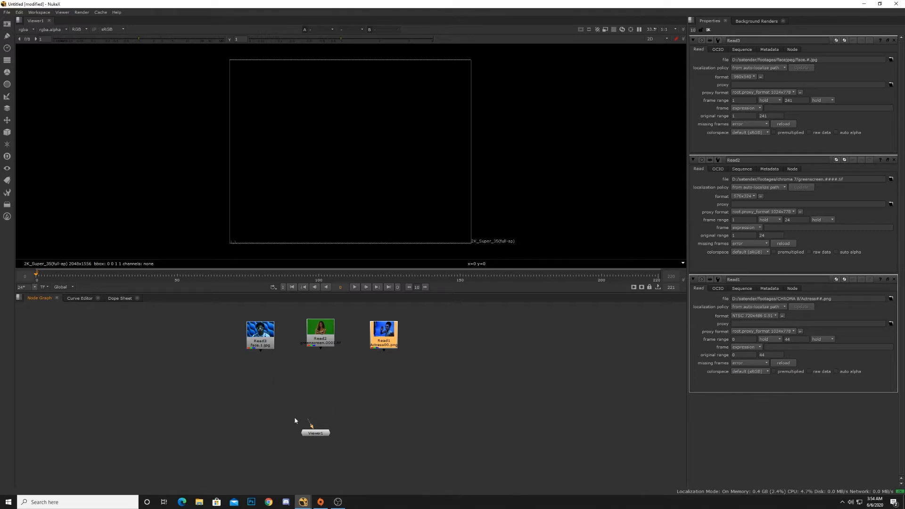
{"action": "left_click_drag", "start_coordinate": [310, 425], "coordinate": [264, 345]}
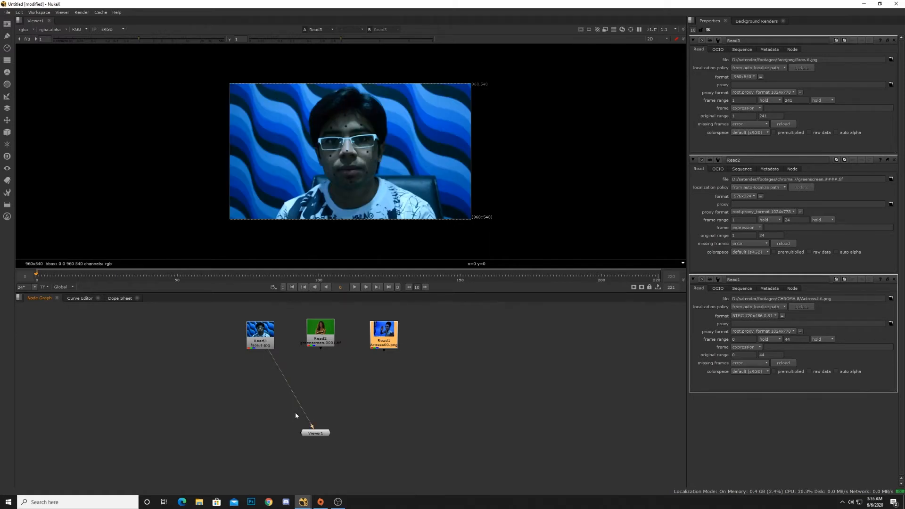
{"action": "left_click_drag", "start_coordinate": [309, 424], "coordinate": [297, 401]}
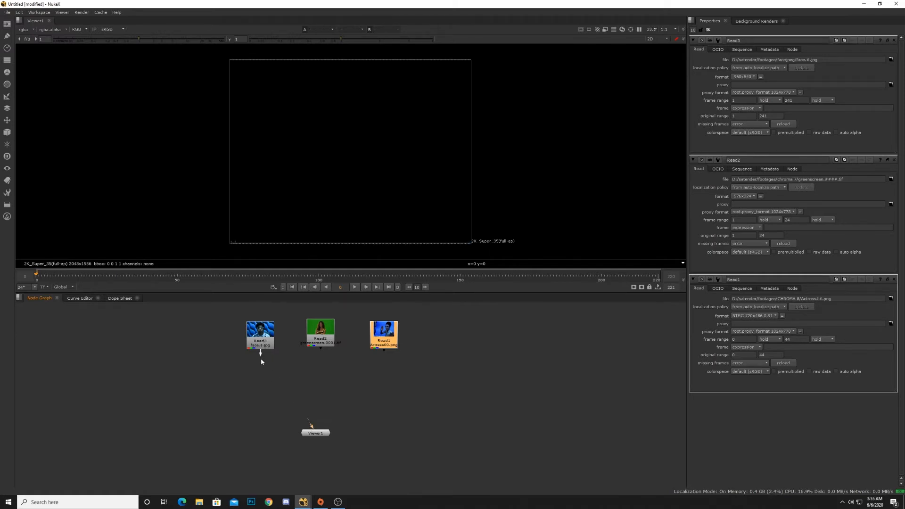
{"action": "left_click_drag", "start_coordinate": [262, 362], "coordinate": [311, 437]}
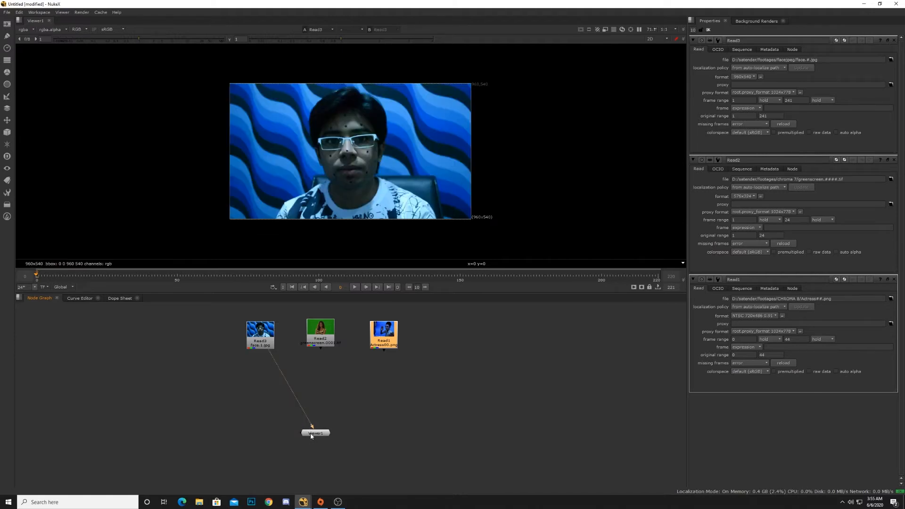
{"action": "mouse_move", "coordinate": [313, 425]}
{"action": "left_mouse_down"}
{"action": "mouse_move", "coordinate": [313, 372]}
{"action": "mouse_move", "coordinate": [326, 429]}
{"action": "left_mouse_up"}
Step: Realign the three Read nodes and Viewer1 in the node graph
{"action": "left_click_drag", "start_coordinate": [384, 350], "coordinate": [362, 404]}
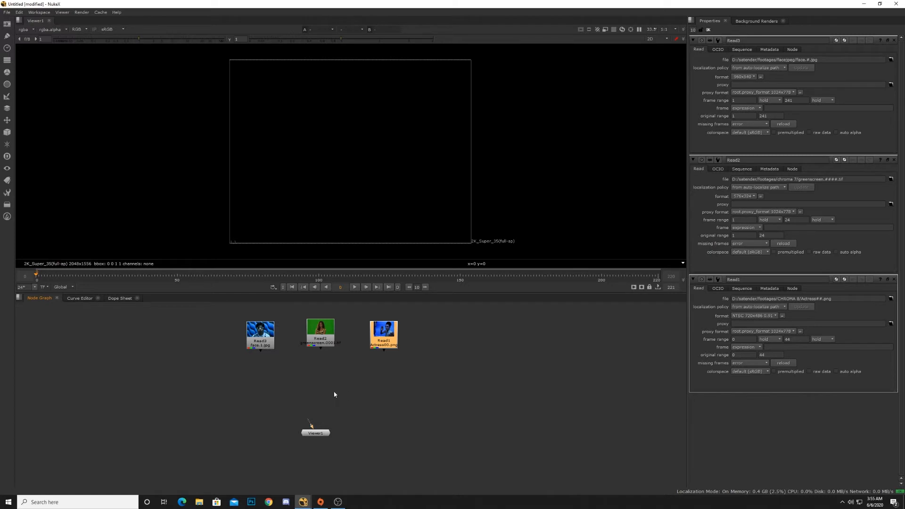
{"action": "middle_click_drag", "start_coordinate": [335, 394], "coordinate": [321, 397]}
{"action": "left_click_drag", "start_coordinate": [307, 346], "coordinate": [308, 349]}
{"action": "left_click_drag", "start_coordinate": [254, 348], "coordinate": [242, 347]}
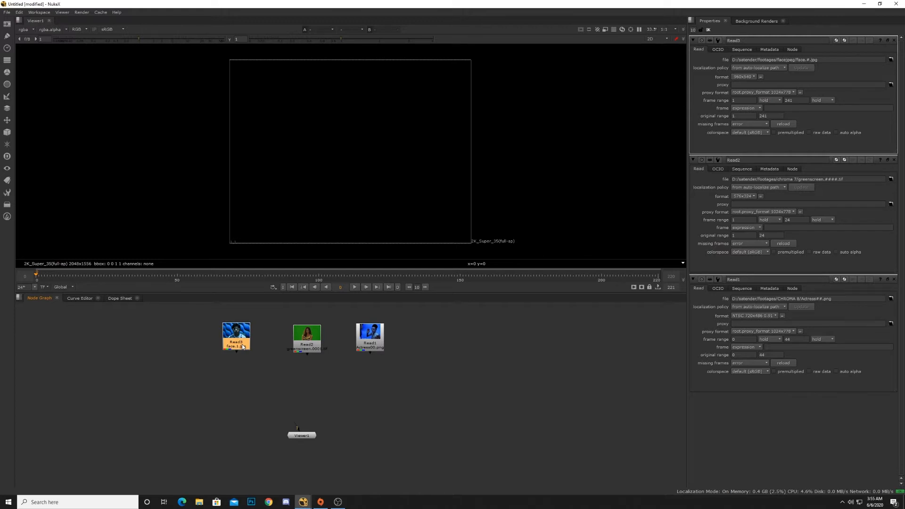
Step: Connect Read3 to Viewer1 to preview the face footage
{"action": "left_click_drag", "start_coordinate": [242, 347], "coordinate": [245, 350]}
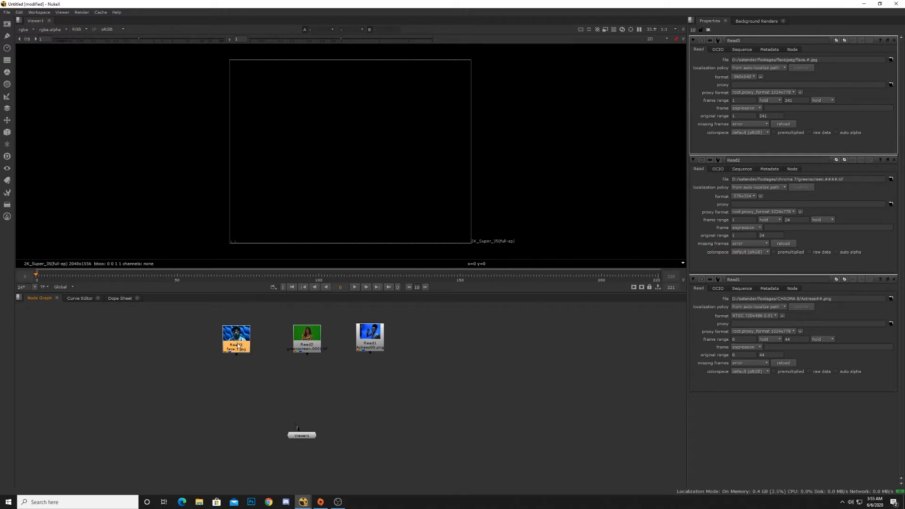
{"action": "key", "text": "1"}
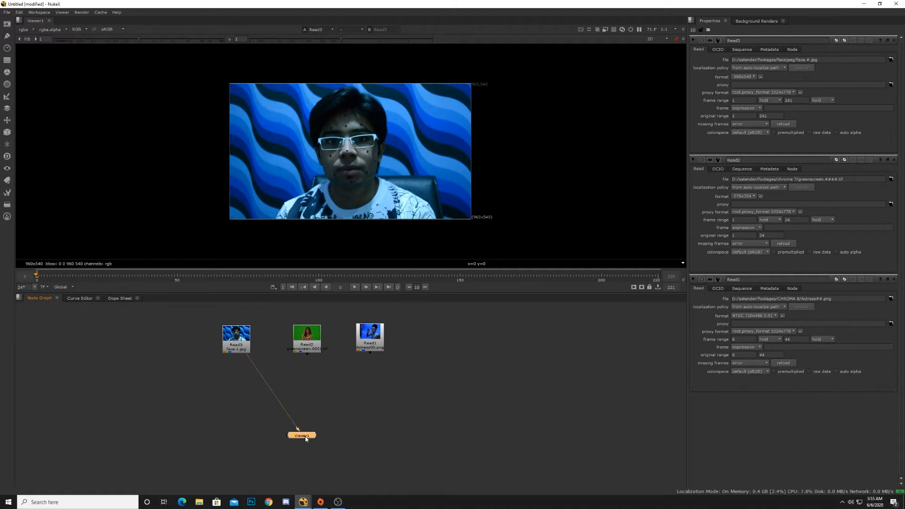
Step: Nudge Viewer1 and the Read nodes into place and connect Read2 to the viewer to show the greenscreen footage
{"action": "left_click_drag", "start_coordinate": [307, 438], "coordinate": [309, 442]}
{"action": "left_click_drag", "start_coordinate": [237, 348], "coordinate": [233, 342]}
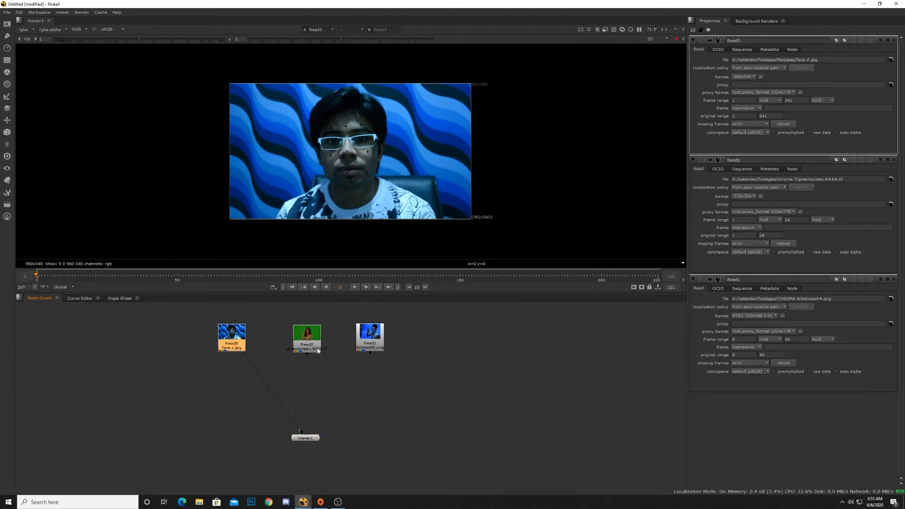
{"action": "left_click_drag", "start_coordinate": [313, 348], "coordinate": [306, 346]}
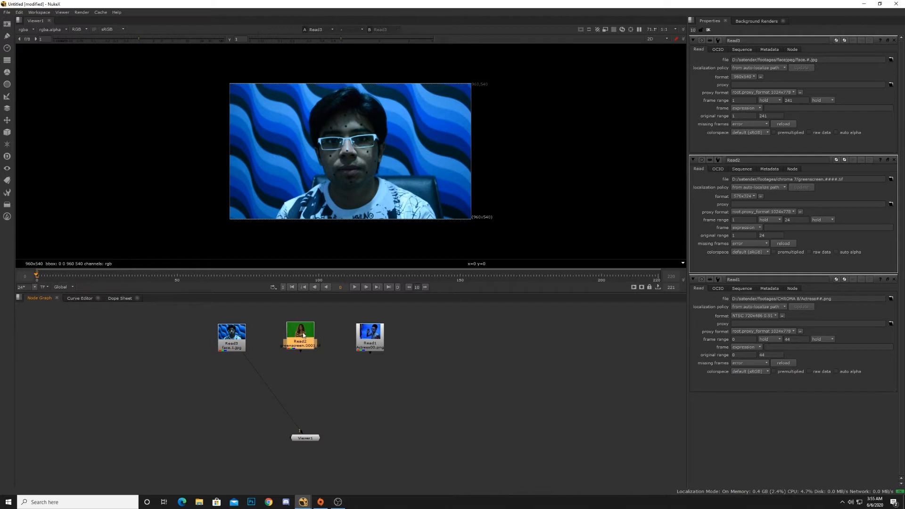
{"action": "left_click_drag", "start_coordinate": [306, 342], "coordinate": [312, 345]}
{"action": "key", "text": "1"}
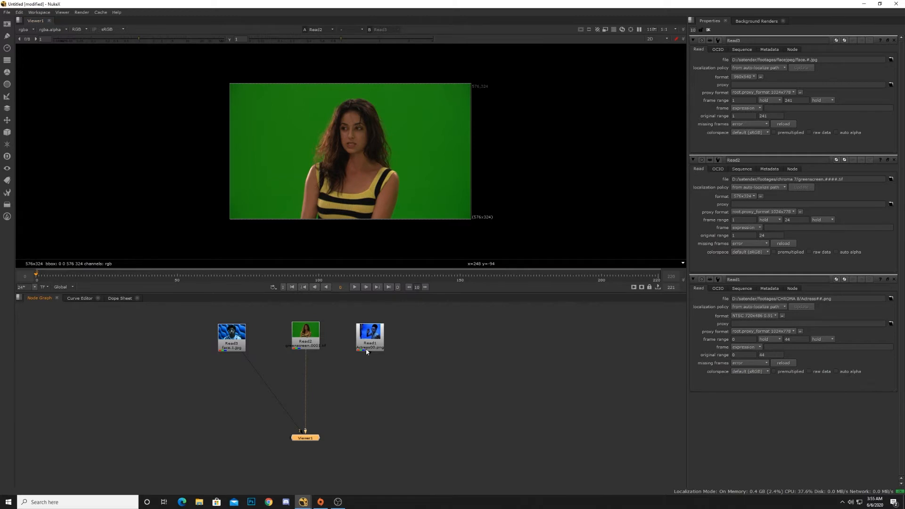
Step: Move Read1 further right and connect it to Viewer1 as the third input
{"action": "left_click_drag", "start_coordinate": [370, 348], "coordinate": [387, 350]}
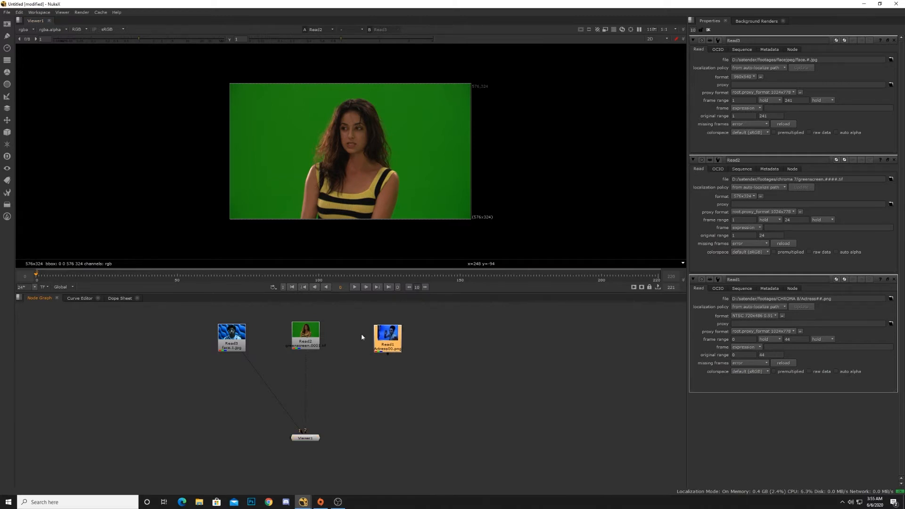
{"action": "left_click_drag", "start_coordinate": [360, 313], "coordinate": [427, 375]}
{"action": "left_click_drag", "start_coordinate": [397, 348], "coordinate": [395, 346]}
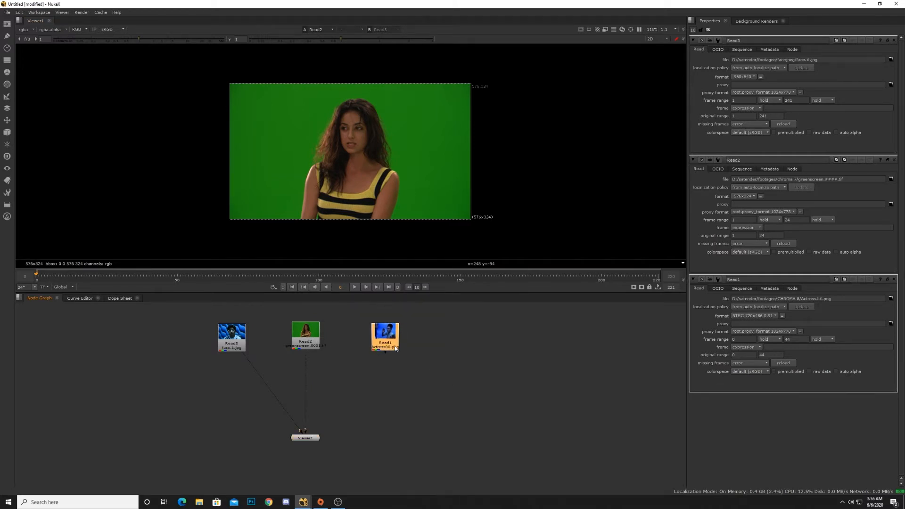
{"action": "key", "text": "3"}
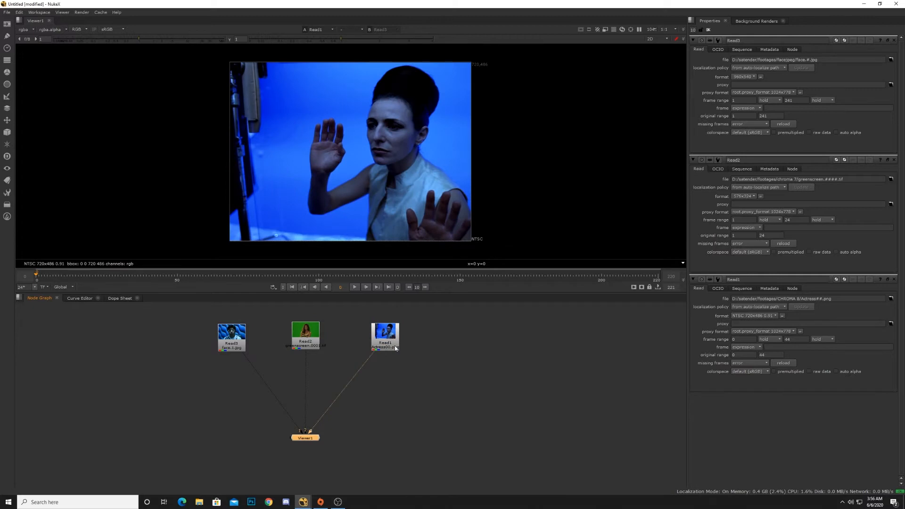
{"action": "left_click_drag", "start_coordinate": [396, 349], "coordinate": [394, 348]}
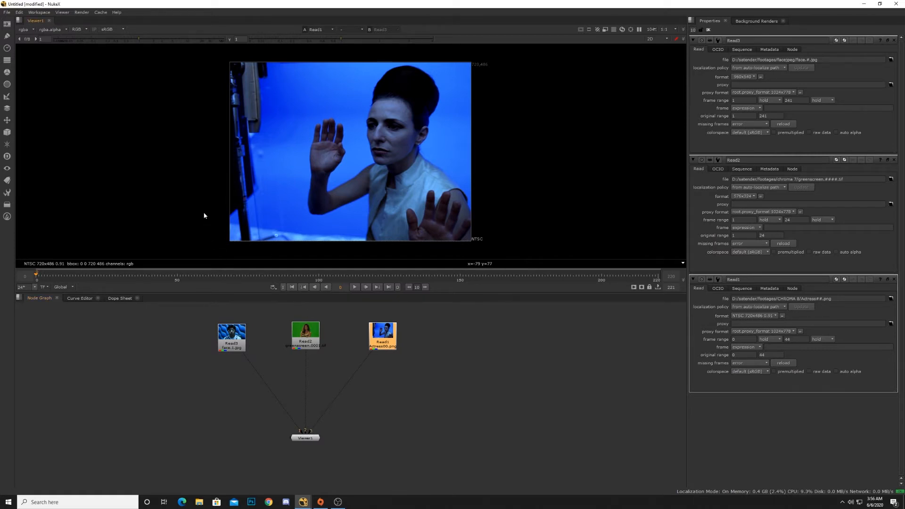
Step: Switch between the viewer's three inputs to compare the face, greenscreen and actress footage
{"action": "key", "text": "2"}
{"action": "key", "text": "3"}
{"action": "key", "text": "1"}
{"action": "key", "text": "2"}
{"action": "key", "text": "3"}
{"action": "key", "text": "1"}
{"action": "key", "text": "2"}
{"action": "key", "text": "3"}
{"action": "key", "text": "1"}
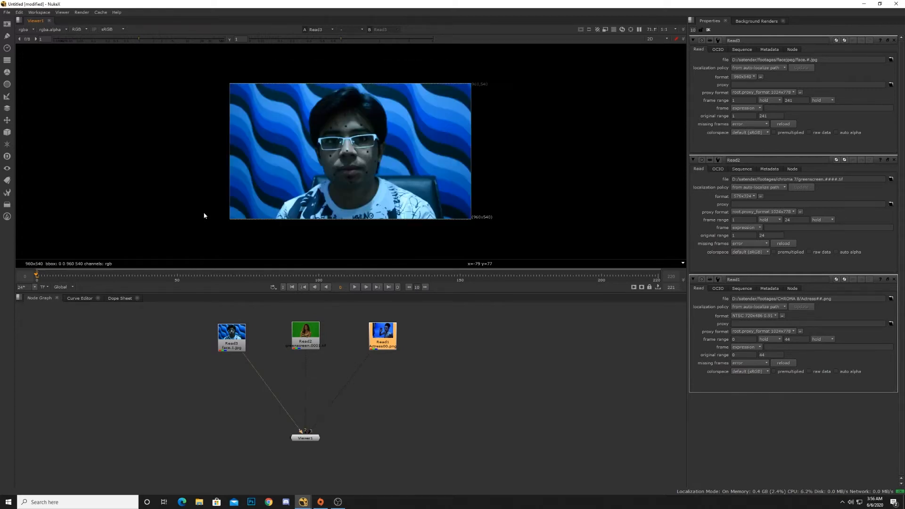
{"action": "key", "text": "2"}
{"action": "key", "text": "3"}
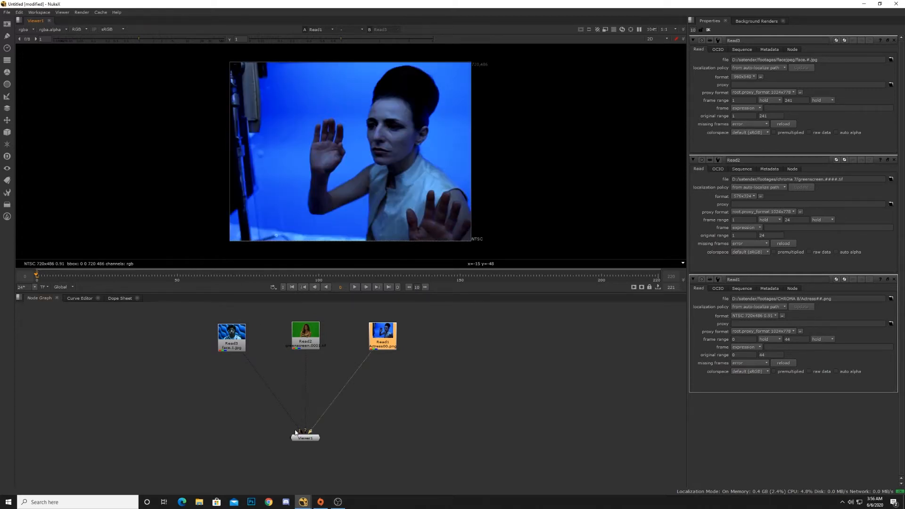
Step: Disconnect all inputs from Viewer1 and nudge Read3 into place
{"action": "left_click_drag", "start_coordinate": [192, 308], "coordinate": [238, 351]}
{"action": "left_click_drag", "start_coordinate": [304, 421], "coordinate": [308, 409]}
{"action": "left_click_drag", "start_coordinate": [309, 429], "coordinate": [311, 437]}
{"action": "left_click_drag", "start_coordinate": [233, 344], "coordinate": [227, 341]}
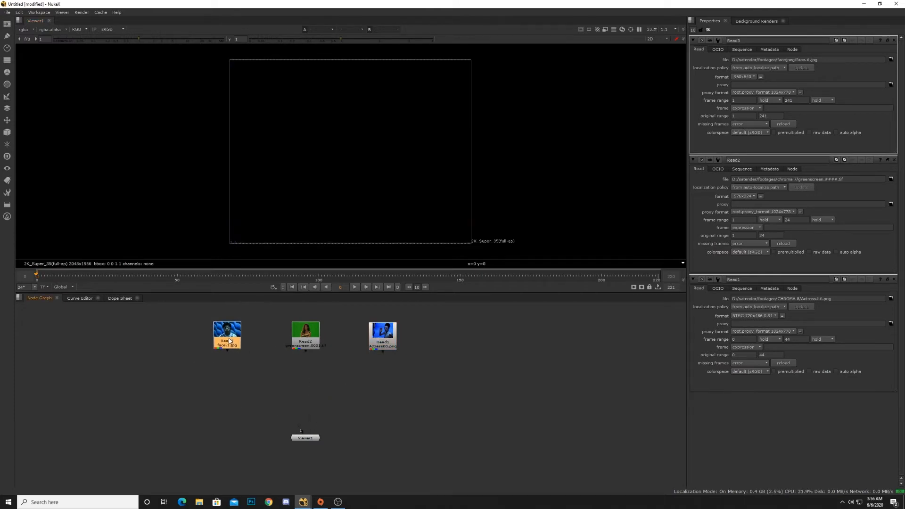
Step: Connect Read3 alone to Viewer1, shift it slightly left, and select Read2
{"action": "key", "text": "1"}
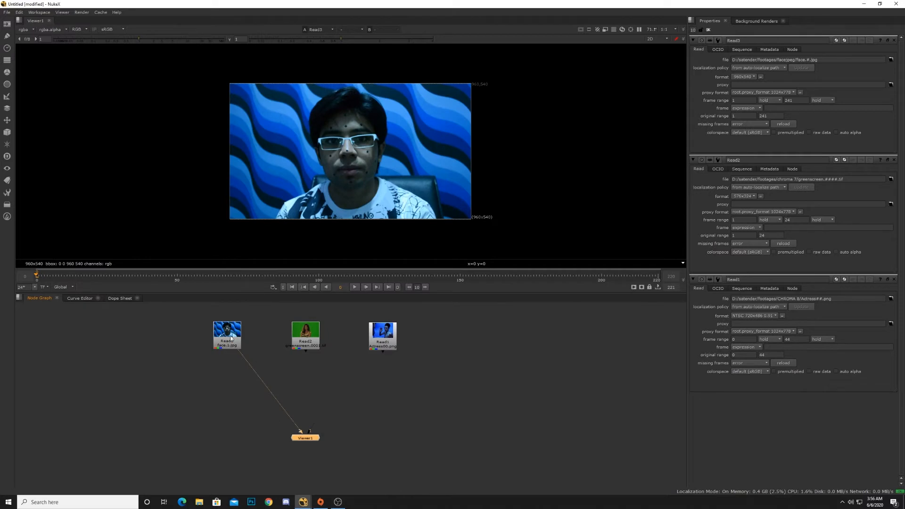
{"action": "mouse_move", "coordinate": [237, 337]}
{"action": "left_mouse_down"}
{"action": "mouse_move", "coordinate": [211, 340]}
{"action": "mouse_move", "coordinate": [220, 339]}
{"action": "left_mouse_up"}
{"action": "left_click", "coordinate": [307, 345]}
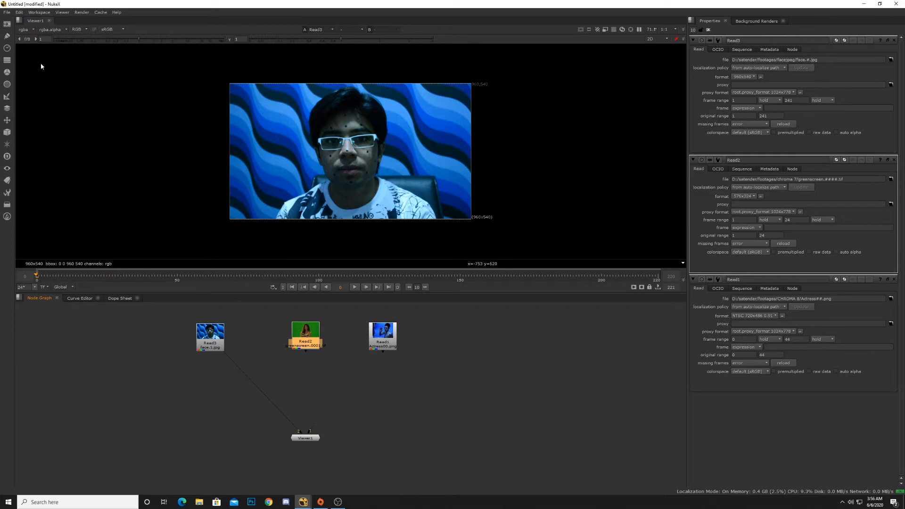
Step: Open the passes.nk script from D:/satender/nuke class/ without restoring its autosave file
{"action": "left_click", "coordinate": [6, 13]}
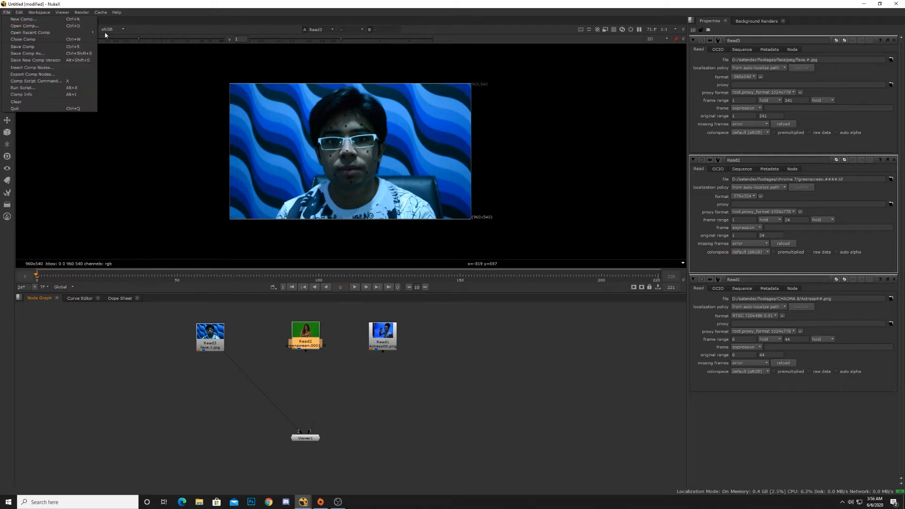
{"action": "left_click", "coordinate": [48, 26]}
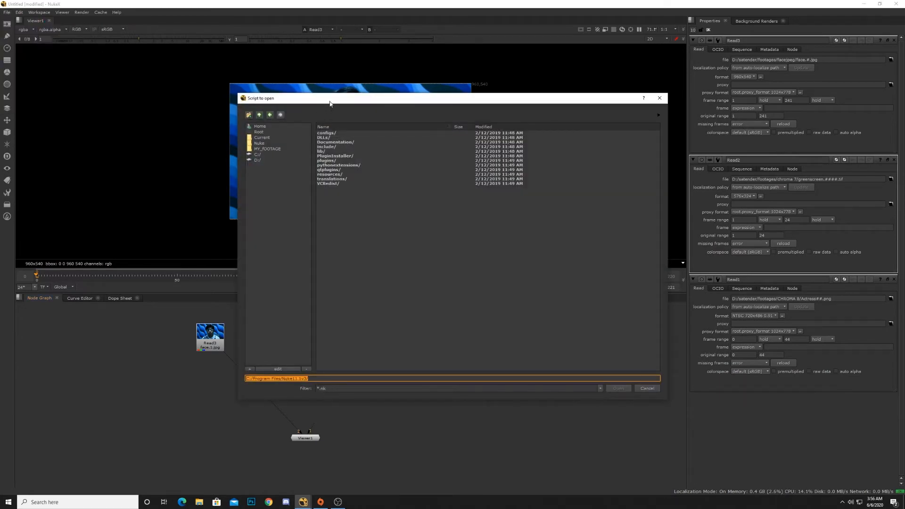
{"action": "left_click_drag", "start_coordinate": [330, 101], "coordinate": [240, 77]}
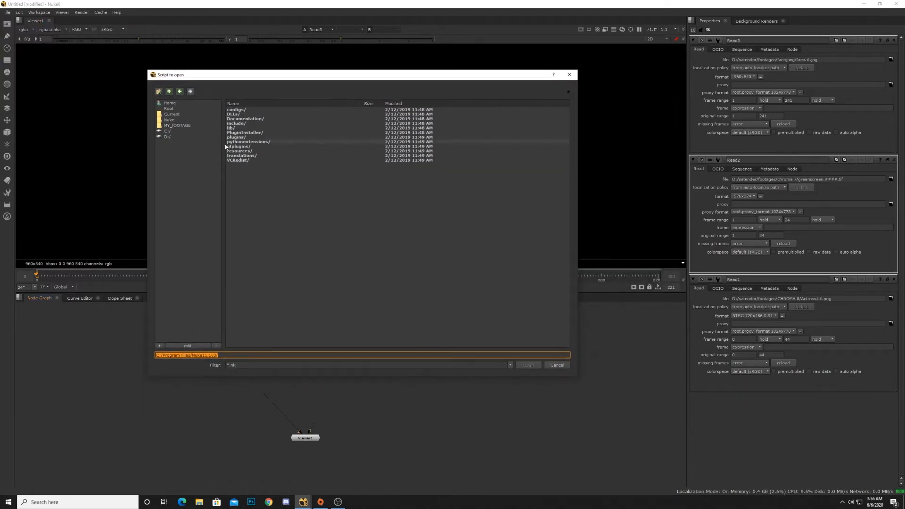
{"action": "left_click", "coordinate": [167, 137]}
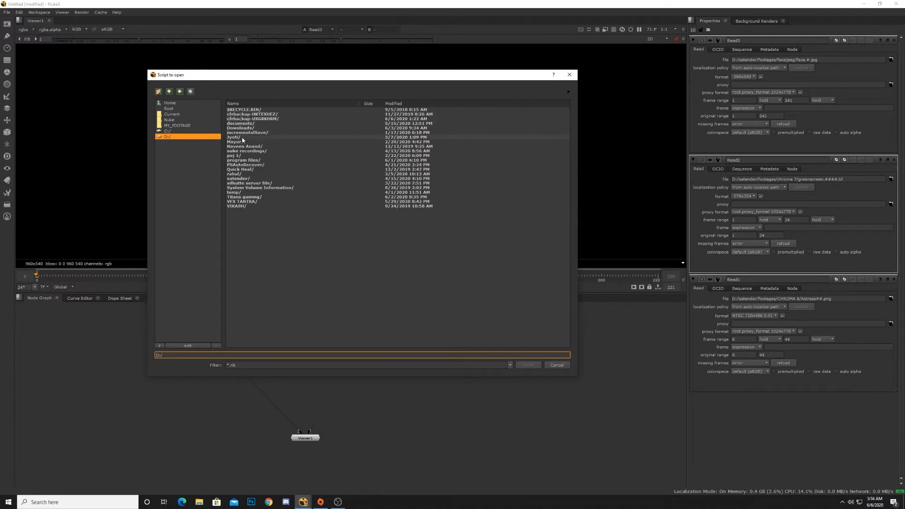
{"action": "double_click", "coordinate": [238, 179]}
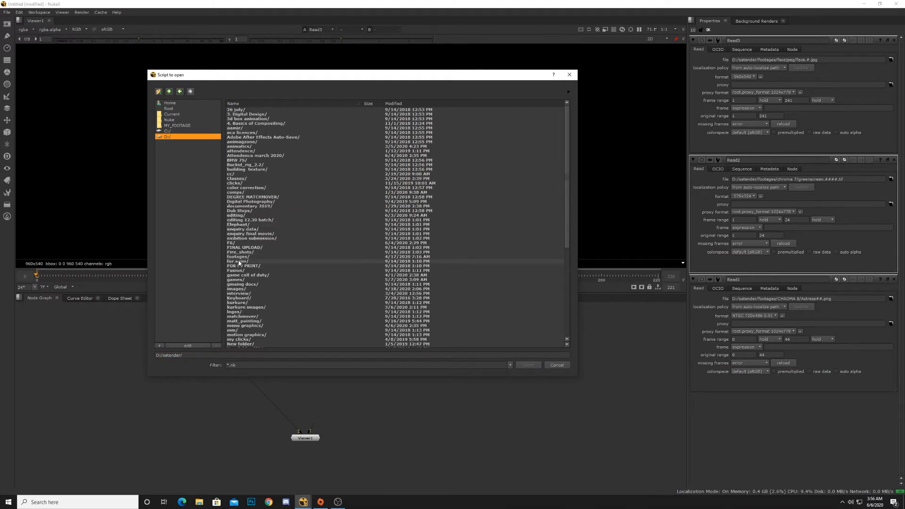
{"action": "scroll", "coordinate": [239, 245], "scroll_direction": "down", "scroll_amount": 3}
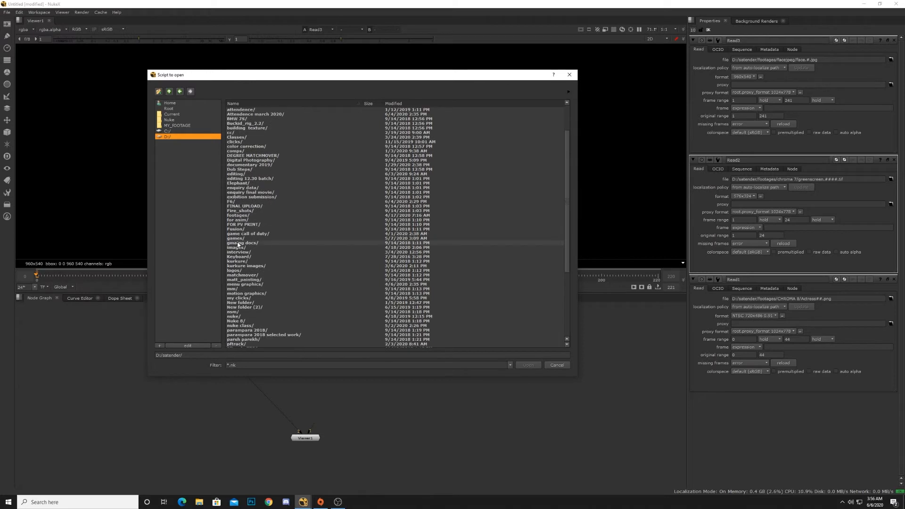
{"action": "scroll", "coordinate": [239, 245], "scroll_direction": "down", "scroll_amount": 5}
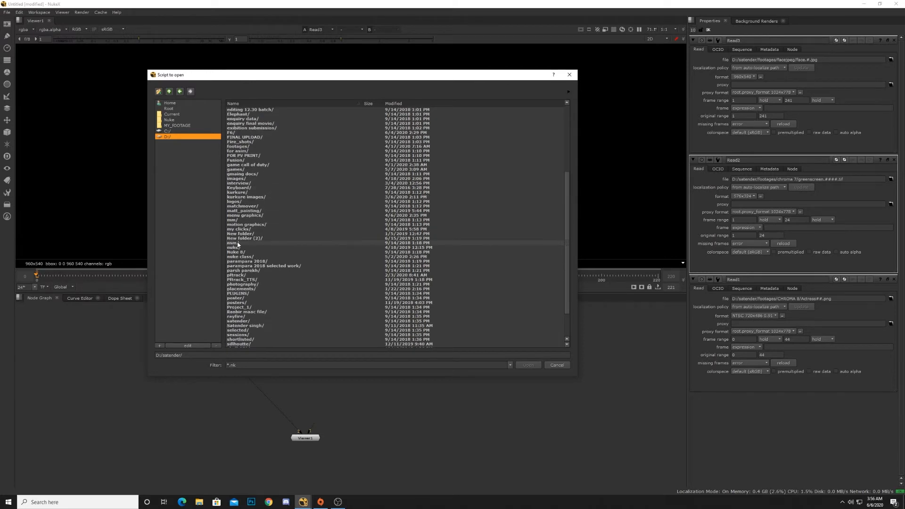
{"action": "double_click", "coordinate": [243, 257]}
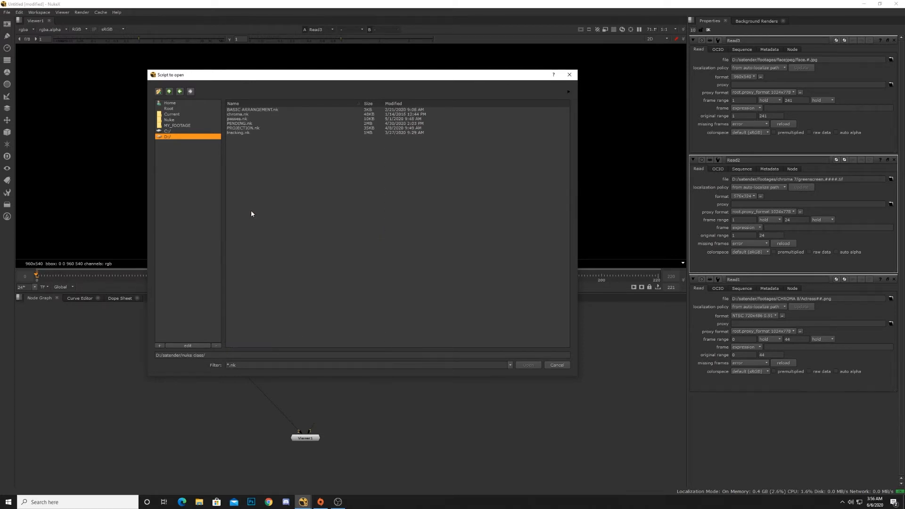
{"action": "left_click", "coordinate": [241, 123]}
{"action": "double_click", "coordinate": [240, 119]}
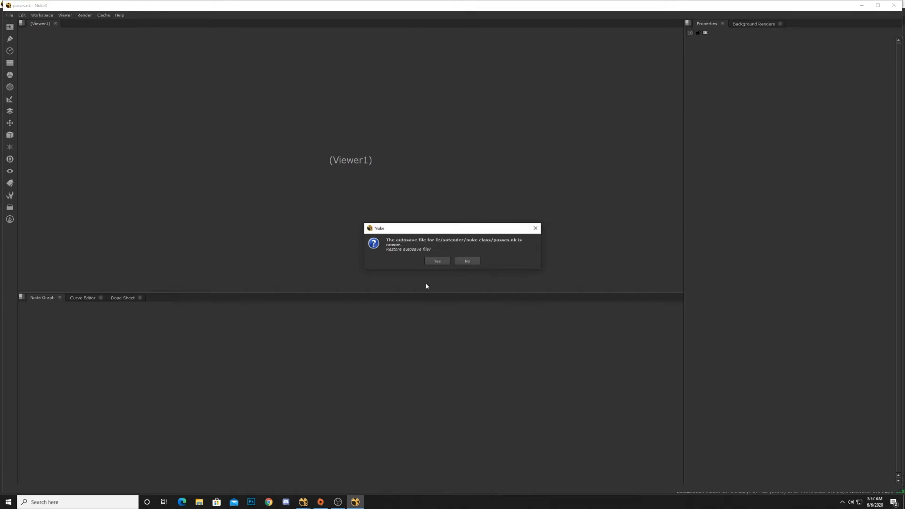
{"action": "left_click", "coordinate": [467, 262]}
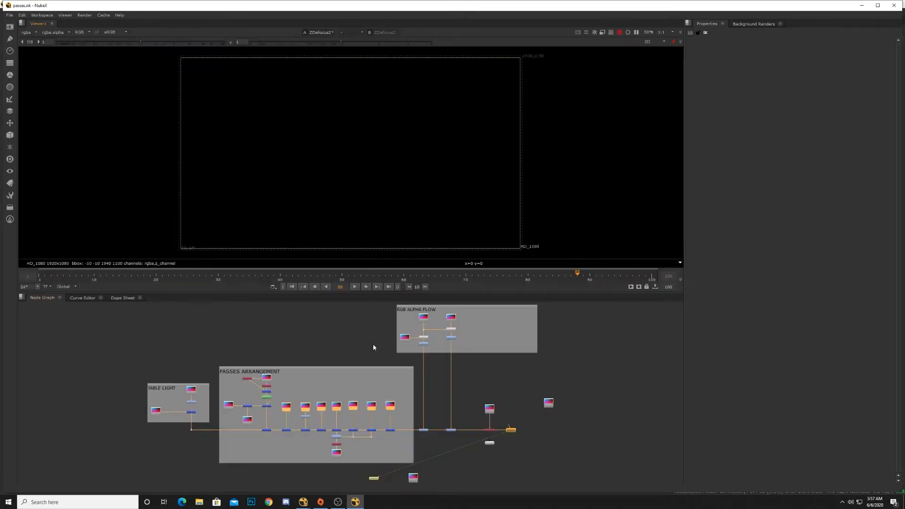
Step: Pan and zoom around the node graph to examine the passes script's backdrops and node layout
{"action": "middle_click_drag", "start_coordinate": [373, 343], "coordinate": [354, 346]}
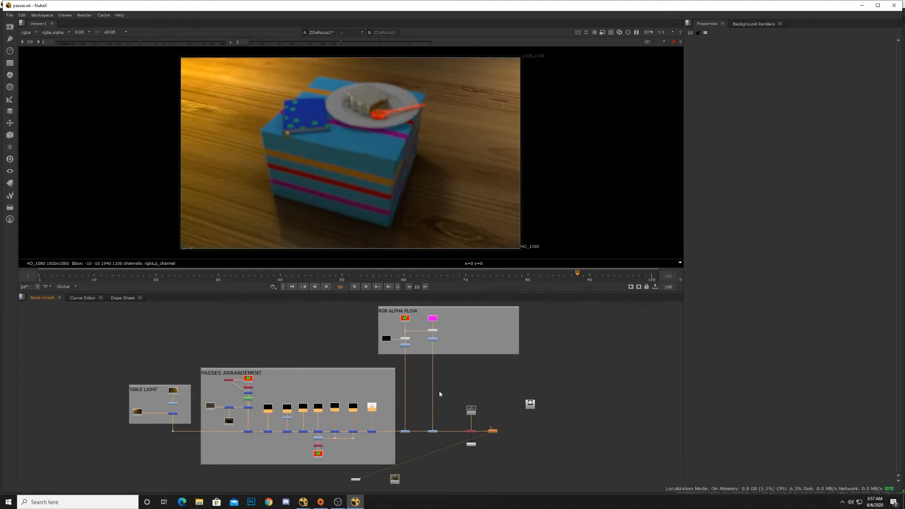
{"action": "middle_click_drag", "start_coordinate": [440, 391], "coordinate": [427, 375]}
{"action": "scroll", "coordinate": [457, 417], "scroll_direction": "up", "scroll_amount": 3}
{"action": "scroll", "coordinate": [457, 418], "scroll_direction": "down", "scroll_amount": 5}
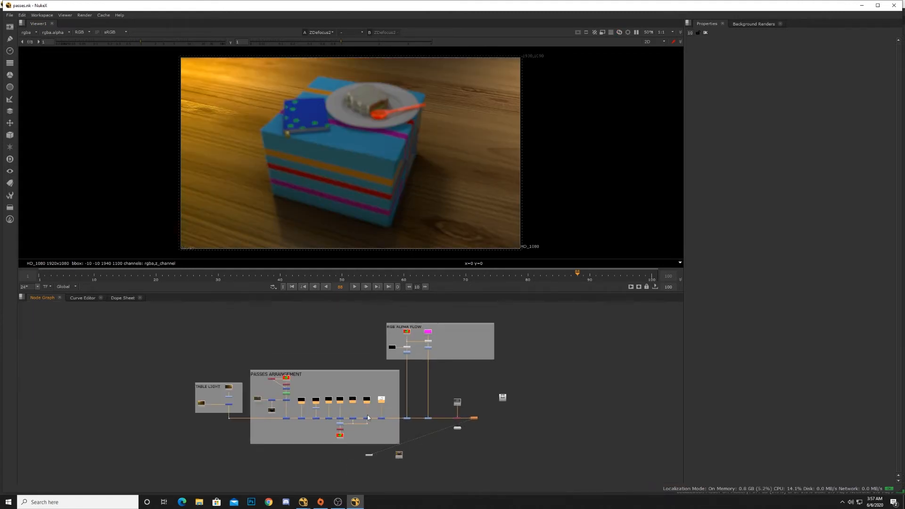
{"action": "scroll", "coordinate": [367, 414], "scroll_direction": "up", "scroll_amount": 3}
{"action": "scroll", "coordinate": [345, 413], "scroll_direction": "up", "scroll_amount": 3}
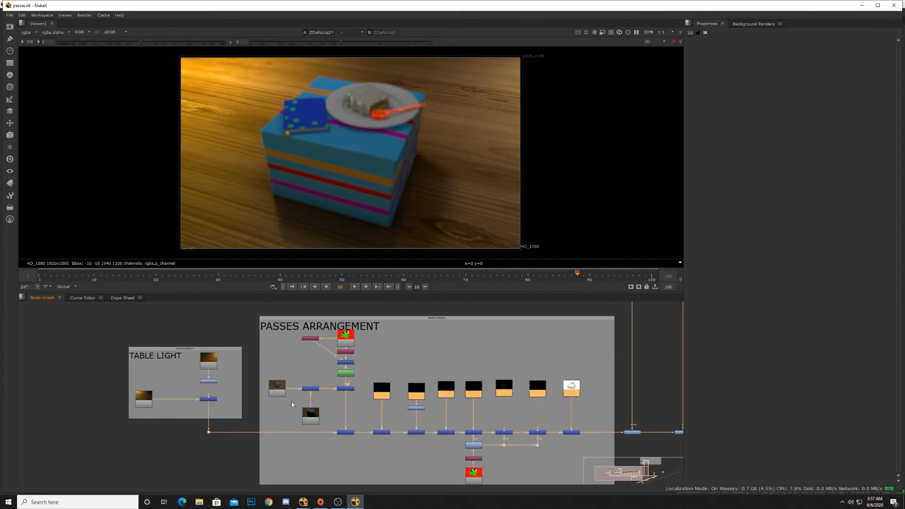
{"action": "mouse_move", "coordinate": [262, 346]}
{"action": "left_mouse_down"}
{"action": "mouse_move", "coordinate": [190, 339]}
{"action": "mouse_move", "coordinate": [262, 339]}
{"action": "left_mouse_up"}
{"action": "middle_click_drag", "start_coordinate": [371, 350], "coordinate": [216, 377]}
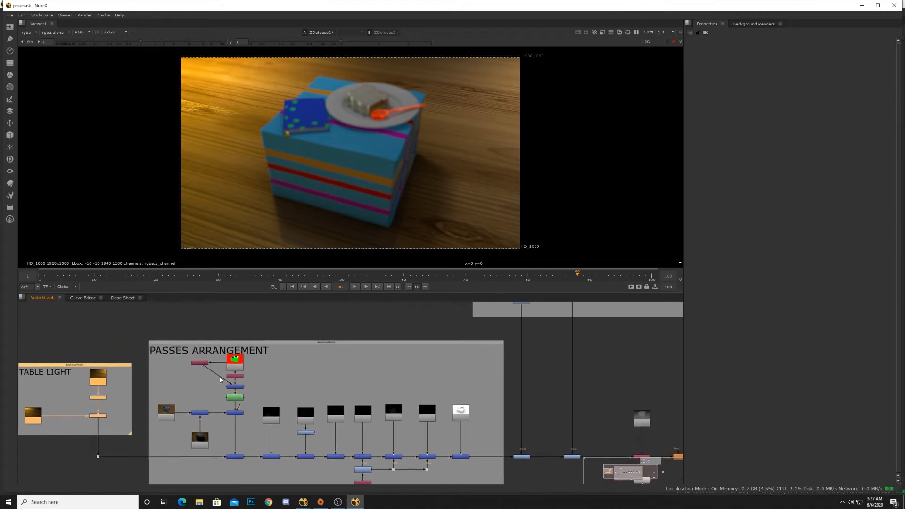
{"action": "scroll", "coordinate": [283, 389], "scroll_direction": "down", "scroll_amount": 4}
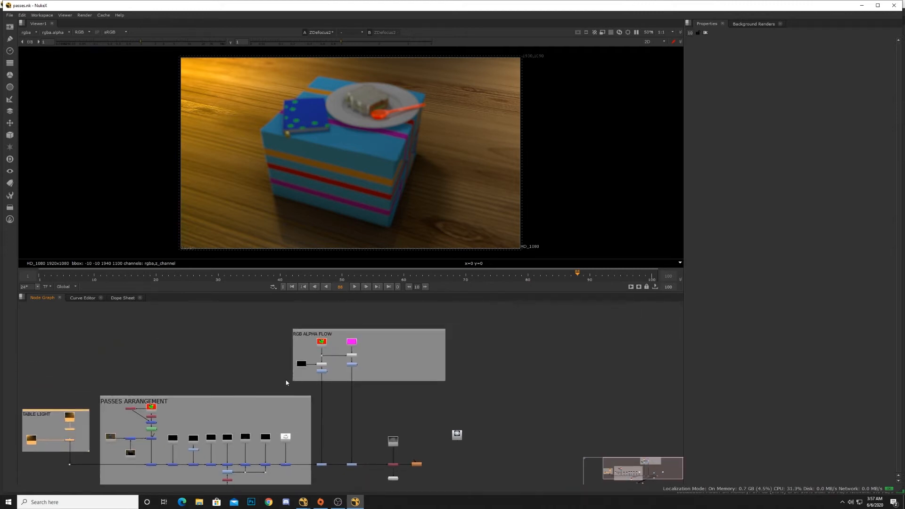
{"action": "middle_click_drag", "start_coordinate": [278, 375], "coordinate": [381, 351]}
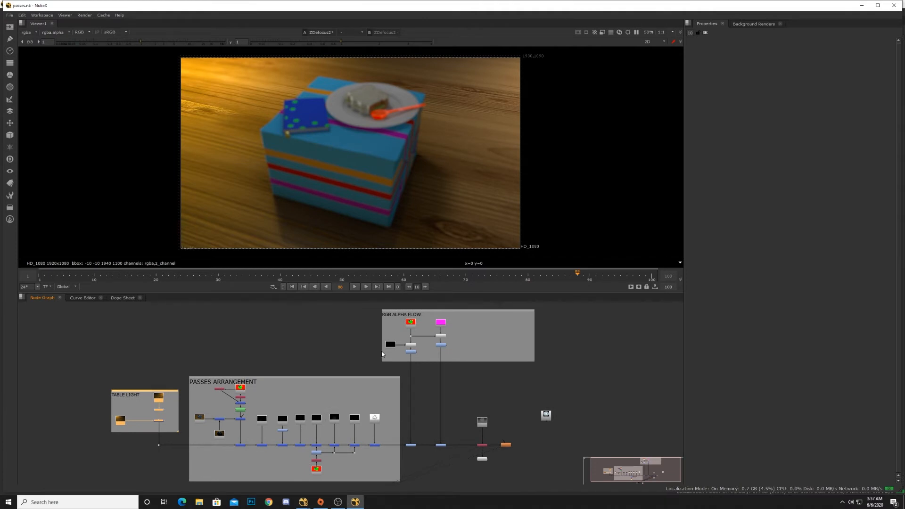
{"action": "scroll", "coordinate": [146, 419], "scroll_direction": "up", "scroll_amount": 5}
{"action": "middle_click_drag", "start_coordinate": [164, 396], "coordinate": [181, 387]}
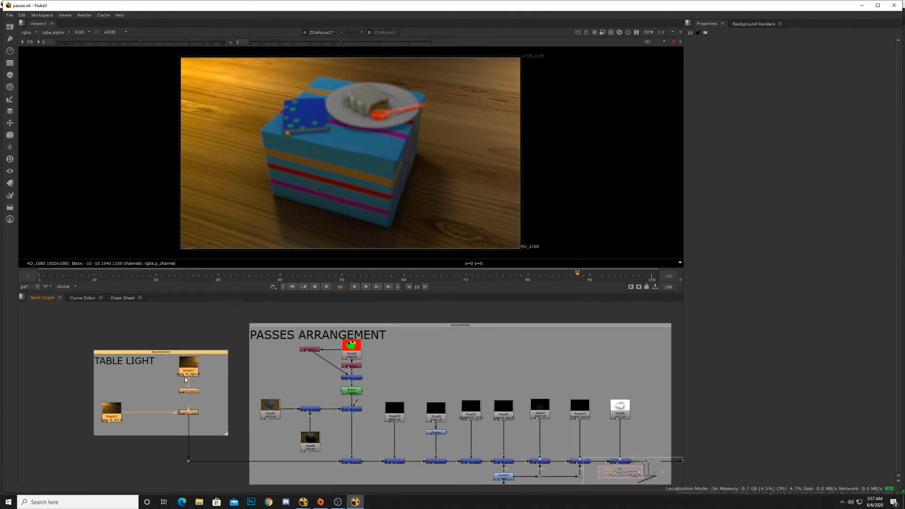
Step: View the TABLE LIGHT backdrop's upper Read node and then its Merge node in the viewer
{"action": "left_click", "coordinate": [186, 371]}
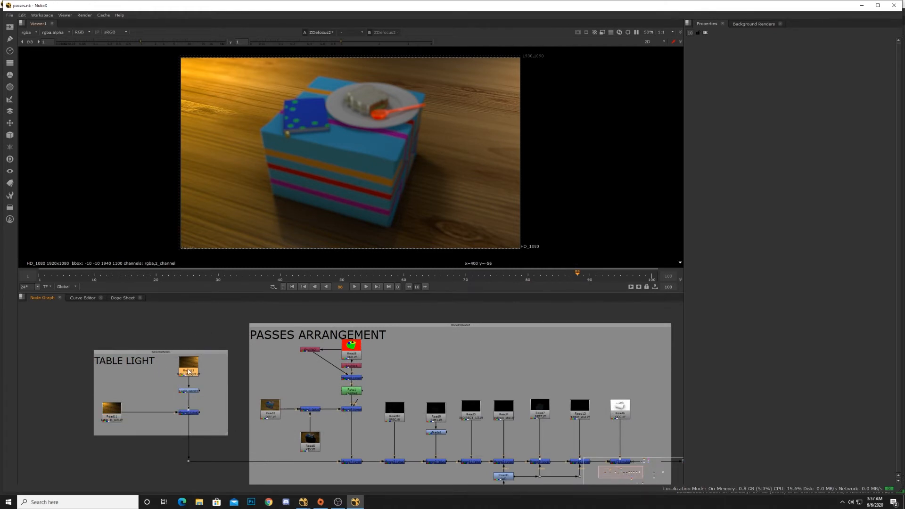
{"action": "key", "text": "1"}
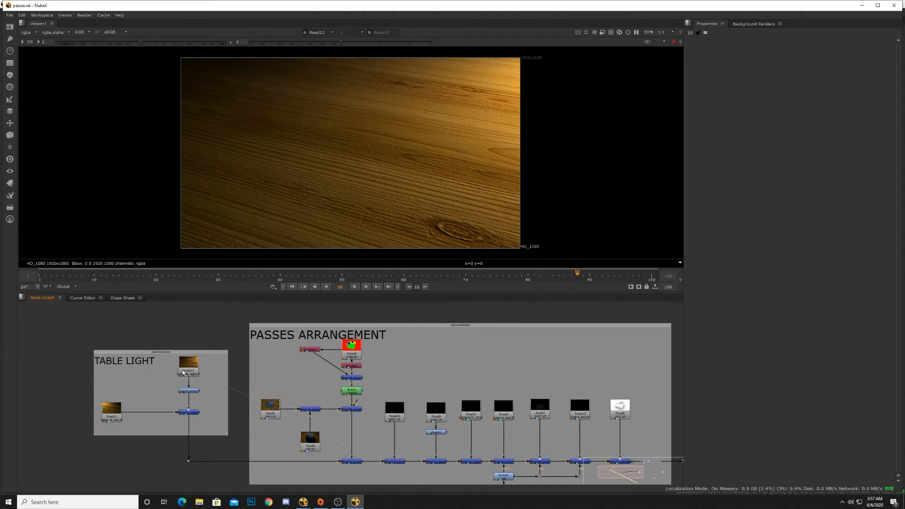
{"action": "left_click", "coordinate": [194, 414]}
{"action": "key", "text": "1"}
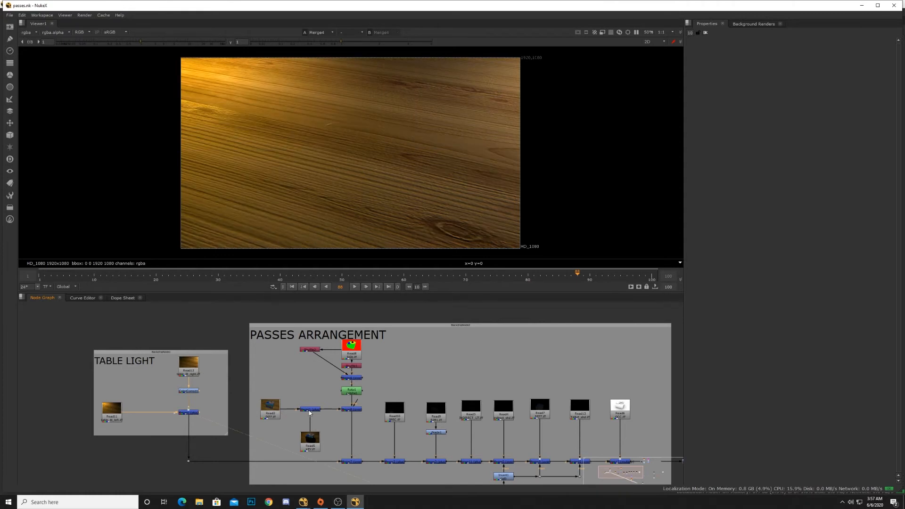
Step: View the PASSES ARRANGEMENT backdrop's Read node and the Merge and ShuffleCopy nodes along its main chain in the viewer
{"action": "middle_click_drag", "start_coordinate": [269, 415], "coordinate": [258, 421]}
{"action": "left_click", "coordinate": [260, 418]}
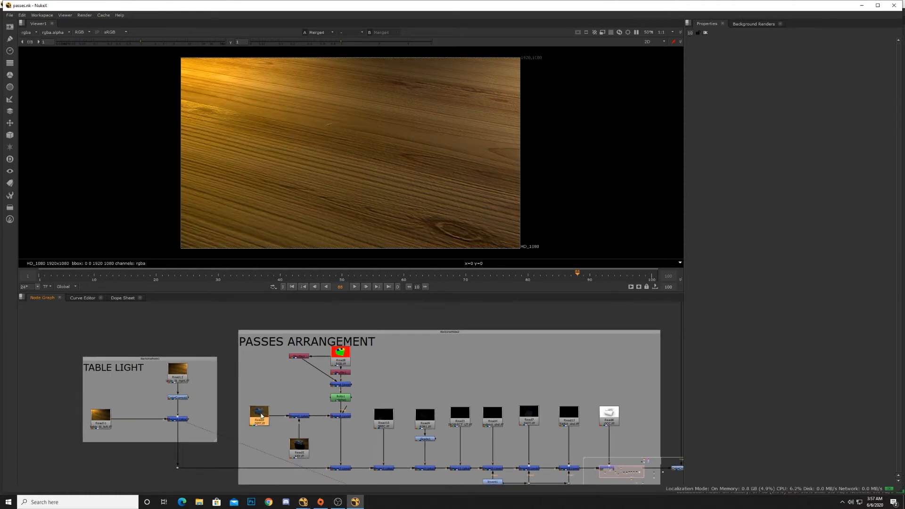
{"action": "key", "text": "1"}
{"action": "middle_click_drag", "start_coordinate": [261, 416], "coordinate": [141, 394]}
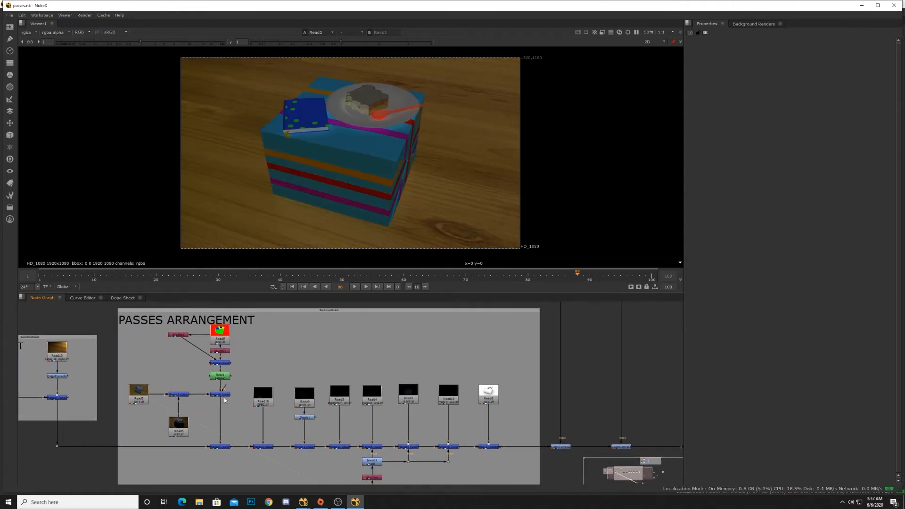
{"action": "left_click", "coordinate": [224, 397]}
{"action": "key", "text": "1"}
{"action": "middle_click_drag", "start_coordinate": [269, 448], "coordinate": [218, 422]}
{"action": "left_click", "coordinate": [217, 422]}
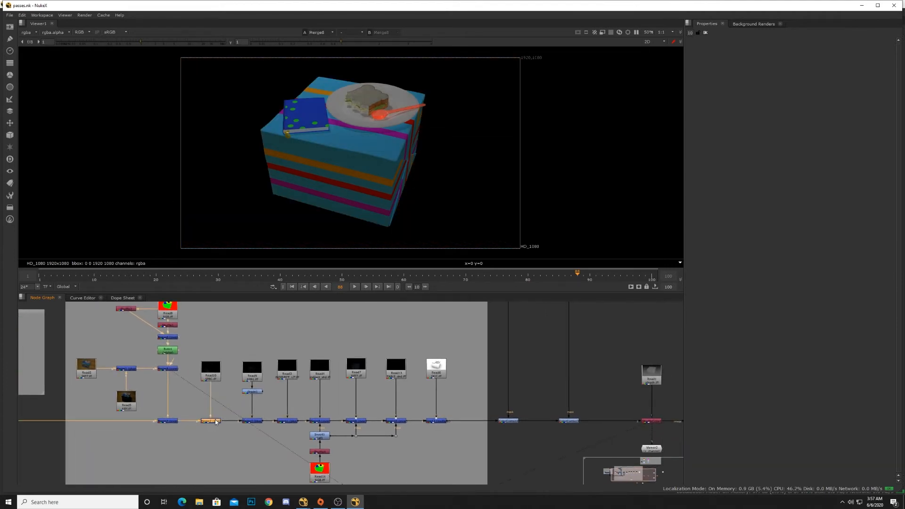
{"action": "key", "text": "1"}
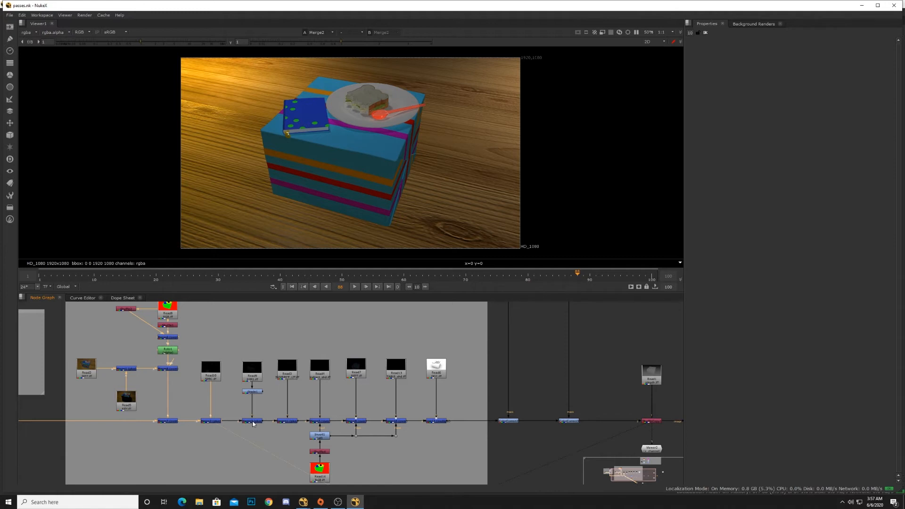
{"action": "middle_click_drag", "start_coordinate": [437, 426], "coordinate": [320, 413]}
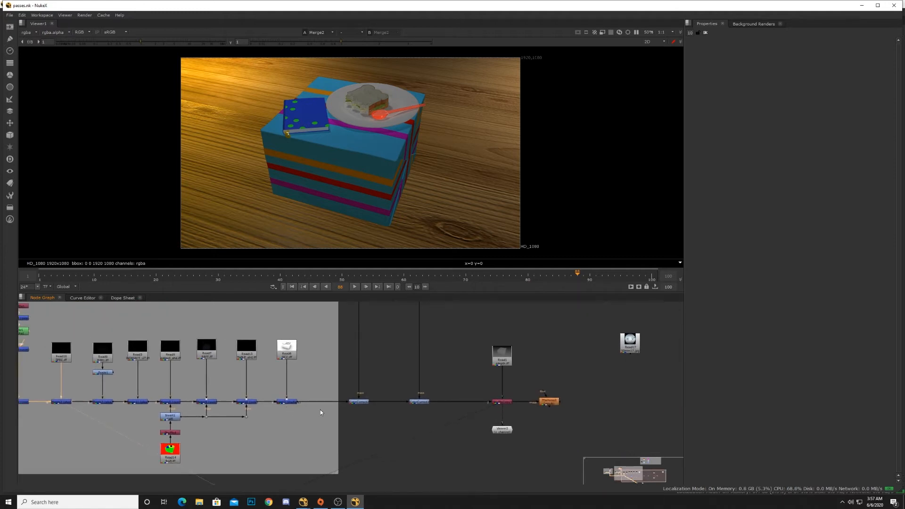
{"action": "left_click", "coordinate": [503, 403]}
{"action": "key", "text": "1"}
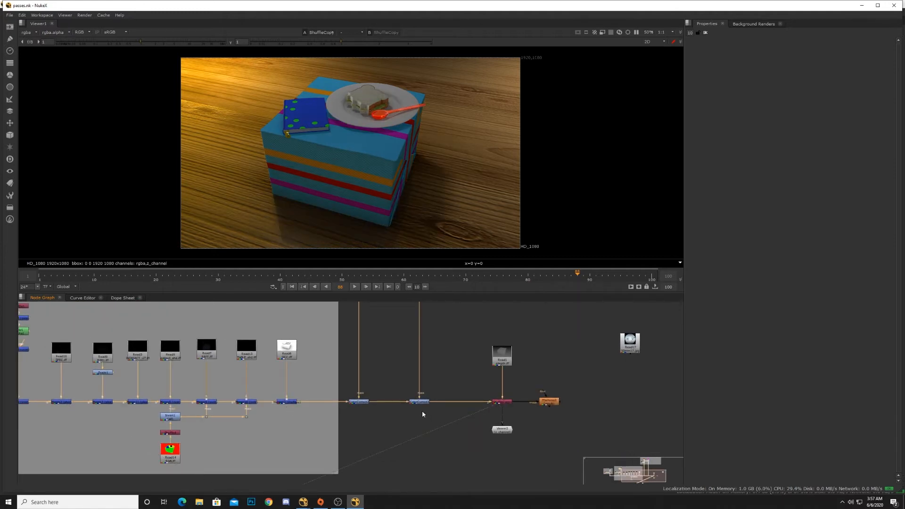
Step: View the ID pass Read, the occlusion Read and the following Merge nodes of the passes chain in the viewer
{"action": "middle_click_drag", "start_coordinate": [280, 421], "coordinate": [393, 413]}
{"action": "left_click", "coordinate": [289, 442]}
{"action": "key", "text": "1"}
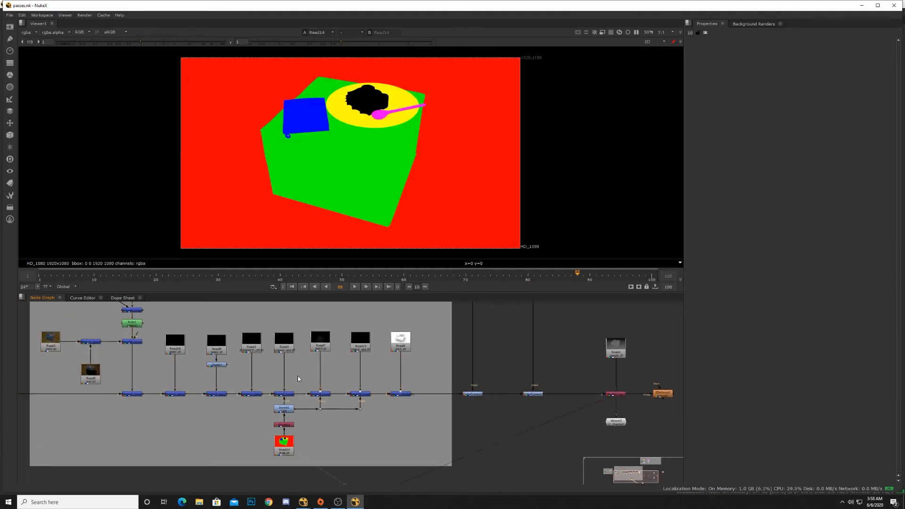
{"action": "middle_click_drag", "start_coordinate": [298, 379], "coordinate": [290, 430]}
{"action": "left_click", "coordinate": [395, 392]}
{"action": "key", "text": "1"}
{"action": "middle_click_drag", "start_coordinate": [190, 370], "coordinate": [271, 418]}
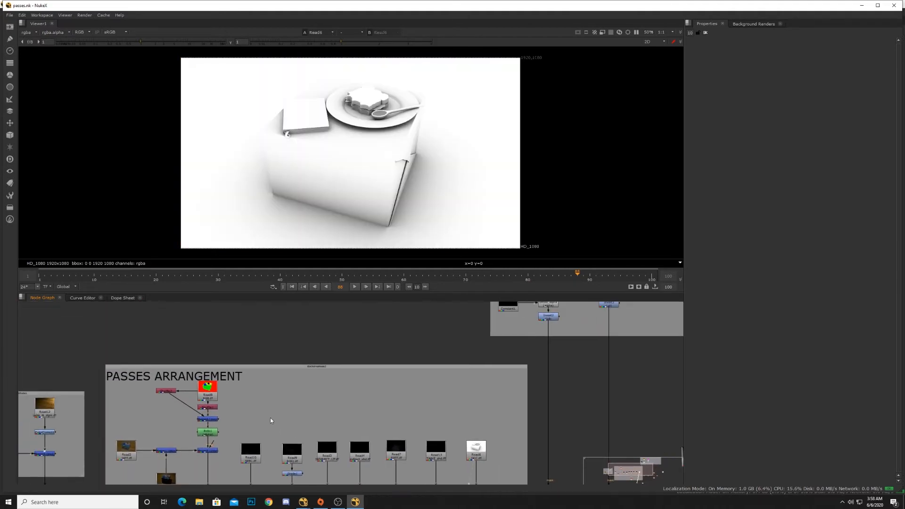
{"action": "left_click", "coordinate": [207, 387]}
{"action": "key", "text": "1"}
{"action": "scroll", "coordinate": [263, 431], "scroll_direction": "down", "scroll_amount": 5}
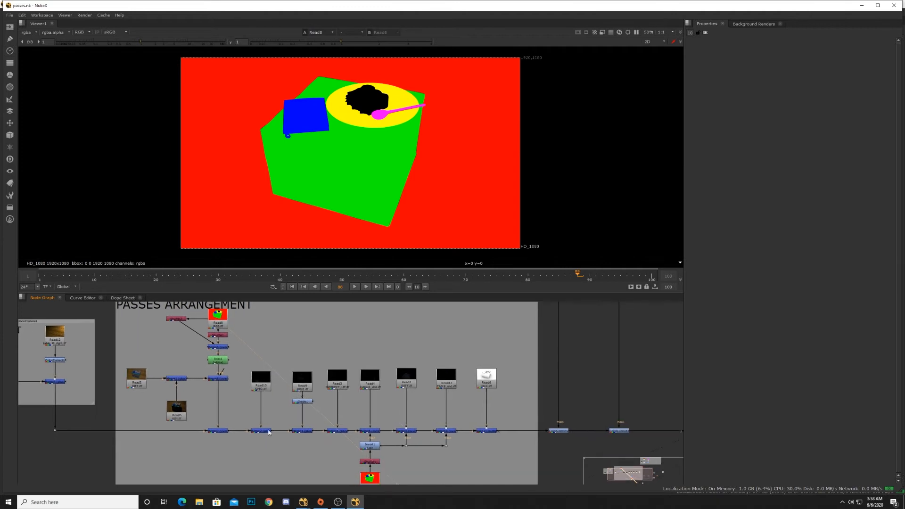
{"action": "left_click", "coordinate": [301, 431]}
{"action": "key", "text": "1"}
{"action": "middle_click_drag", "start_coordinate": [377, 434], "coordinate": [222, 401]}
{"action": "left_click", "coordinate": [217, 399]}
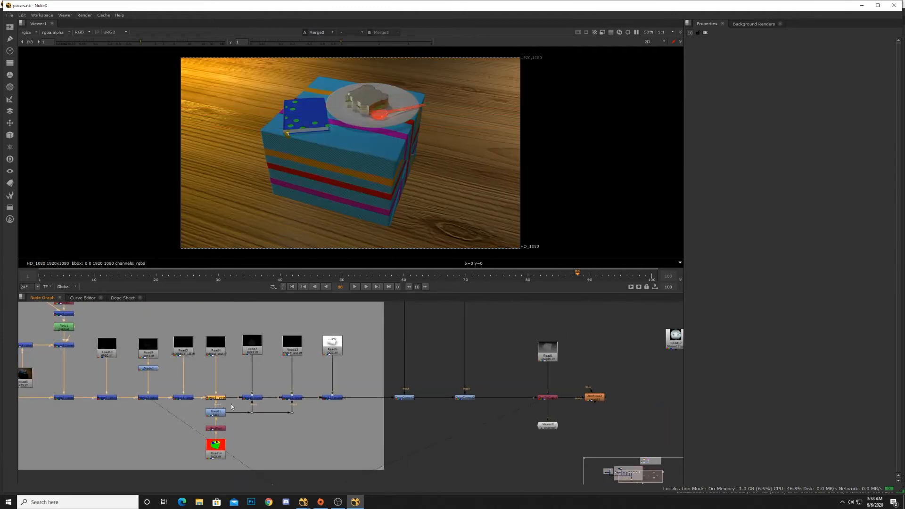
{"action": "key", "text": "1"}
{"action": "middle_click_drag", "start_coordinate": [331, 421], "coordinate": [257, 404]}
{"action": "left_click", "coordinate": [219, 382]}
{"action": "key", "text": "1"}
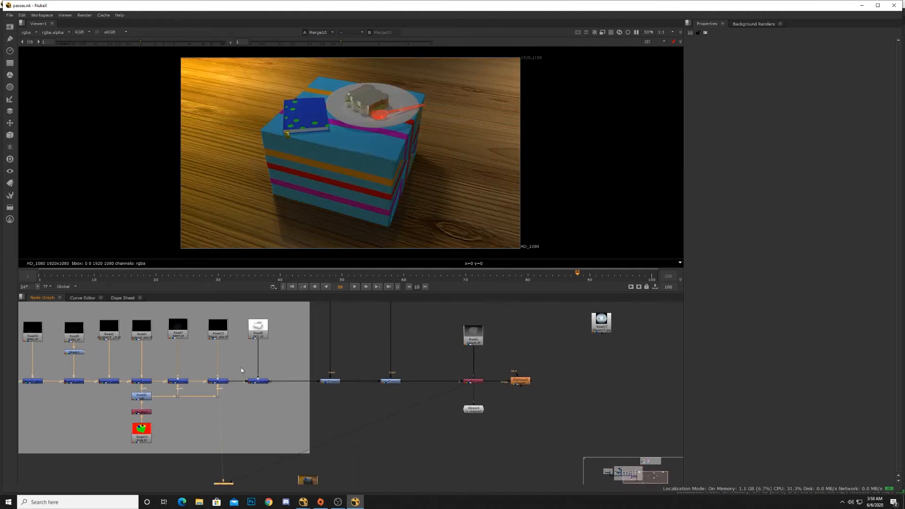
Step: View the remaining Merge and colour-correction nodes at the end of the passes chain in the viewer
{"action": "left_click", "coordinate": [258, 381]}
{"action": "key", "text": "1"}
{"action": "middle_click_drag", "start_coordinate": [289, 431], "coordinate": [296, 412]}
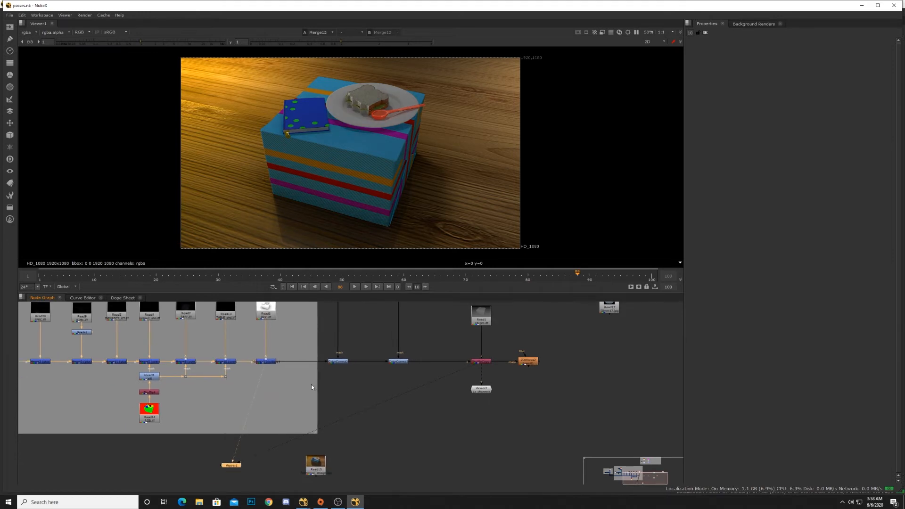
{"action": "left_click_drag", "start_coordinate": [360, 342], "coordinate": [337, 363]}
{"action": "key", "text": "1"}
{"action": "middle_click_drag", "start_coordinate": [409, 403], "coordinate": [341, 408]}
{"action": "left_click_drag", "start_coordinate": [301, 354], "coordinate": [366, 379]}
{"action": "key", "text": "1"}
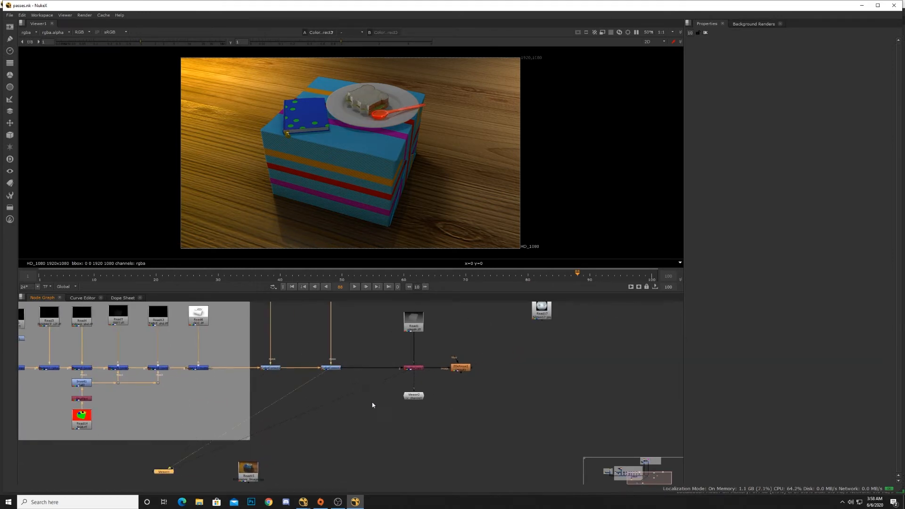
{"action": "middle_click_drag", "start_coordinate": [372, 404], "coordinate": [309, 431]}
{"action": "left_click_drag", "start_coordinate": [325, 381], "coordinate": [374, 407]}
{"action": "left_click_drag", "start_coordinate": [323, 329], "coordinate": [372, 376]}
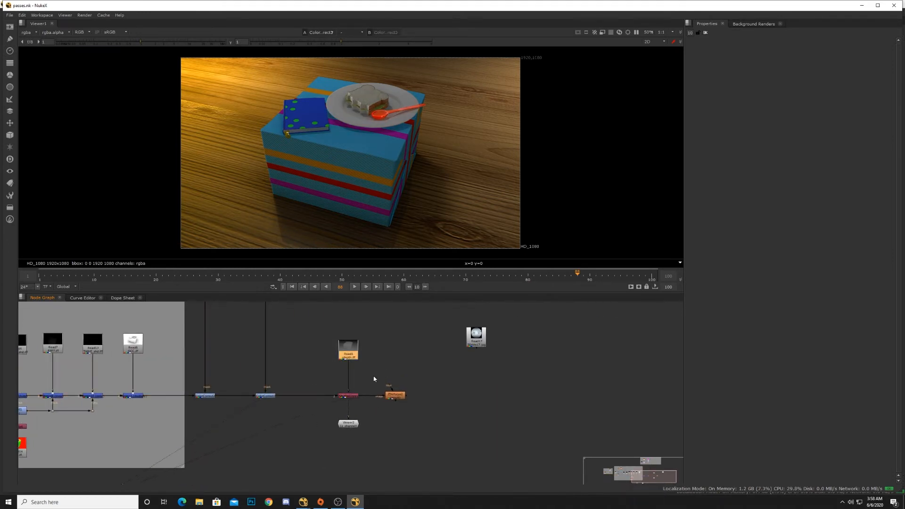
{"action": "middle_click_drag", "start_coordinate": [273, 407], "coordinate": [304, 427]}
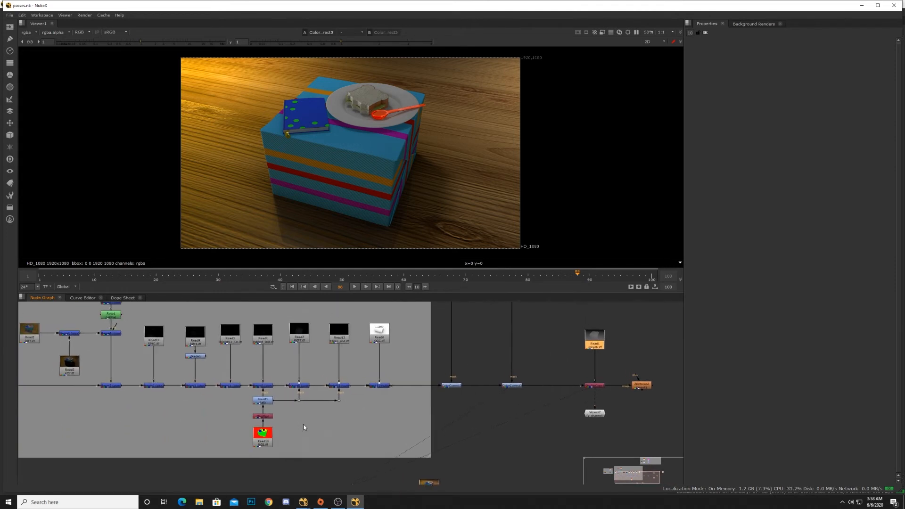
{"action": "left_click", "coordinate": [265, 387]}
{"action": "key", "text": "1"}
{"action": "middle_click_drag", "start_coordinate": [398, 400], "coordinate": [296, 400]}
{"action": "left_click", "coordinate": [317, 391]}
{"action": "key", "text": "1"}
{"action": "left_click", "coordinate": [313, 388]}
{"action": "key", "text": "1"}
{"action": "middle_click_drag", "start_coordinate": [359, 406], "coordinate": [280, 409]}
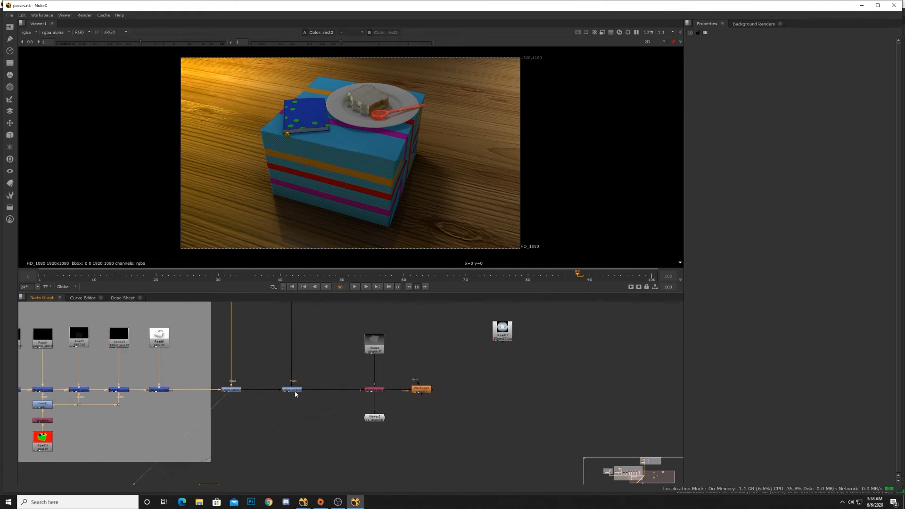
{"action": "left_click", "coordinate": [296, 392]}
{"action": "key", "text": "1"}
{"action": "middle_click_drag", "start_coordinate": [278, 326], "coordinate": [265, 402]}
{"action": "middle_click_drag", "start_coordinate": [265, 308], "coordinate": [253, 434]}
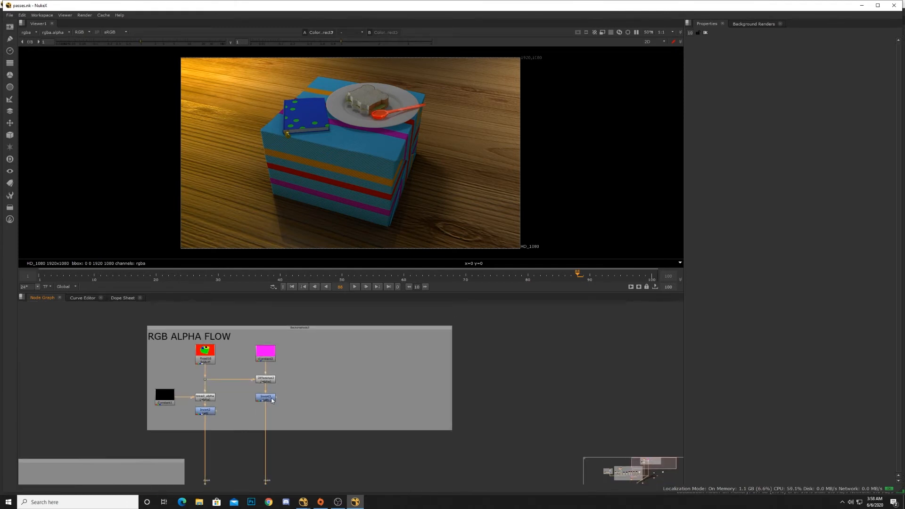
Step: View the RGB ALPHA FLOW backdrop's nodes and then the PASSES ARRANGEMENT's ID Read node in the viewer
{"action": "left_click", "coordinate": [265, 397]}
{"action": "key", "text": "1"}
{"action": "middle_click_drag", "start_coordinate": [161, 380], "coordinate": [200, 400]}
{"action": "left_click", "coordinate": [238, 375]}
{"action": "key", "text": "1"}
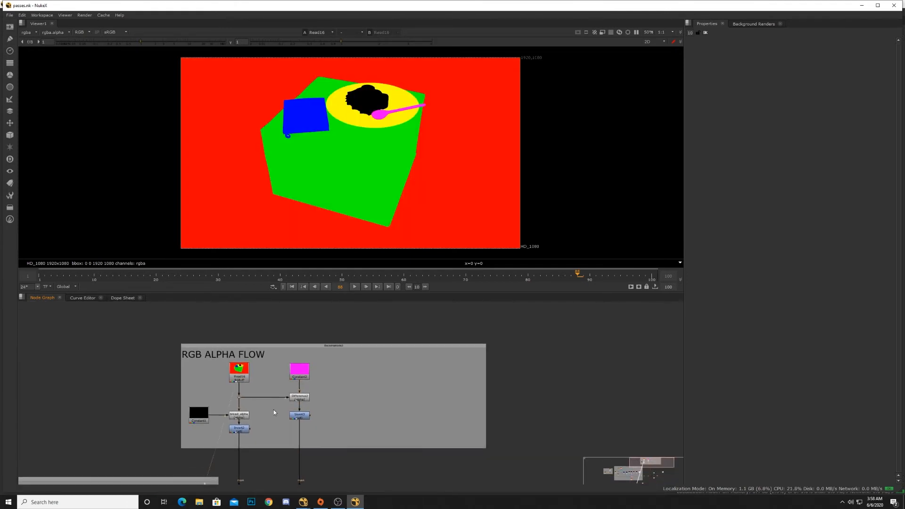
{"action": "middle_click_drag", "start_coordinate": [274, 409], "coordinate": [323, 344]}
{"action": "middle_click_drag", "start_coordinate": [200, 429], "coordinate": [301, 385]}
{"action": "scroll", "coordinate": [302, 385], "scroll_direction": "down", "scroll_amount": 3}
{"action": "middle_click_drag", "start_coordinate": [212, 409], "coordinate": [283, 409]}
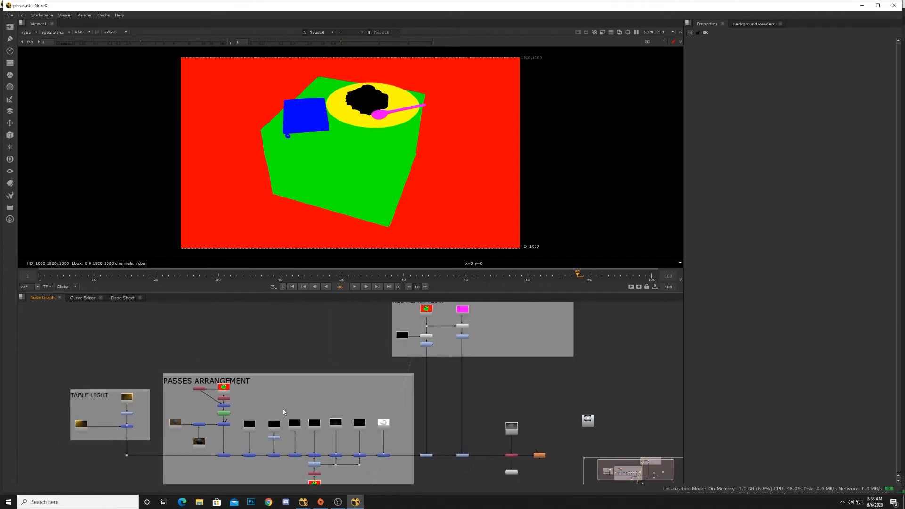
{"action": "middle_click_drag", "start_coordinate": [409, 332], "coordinate": [366, 369]}
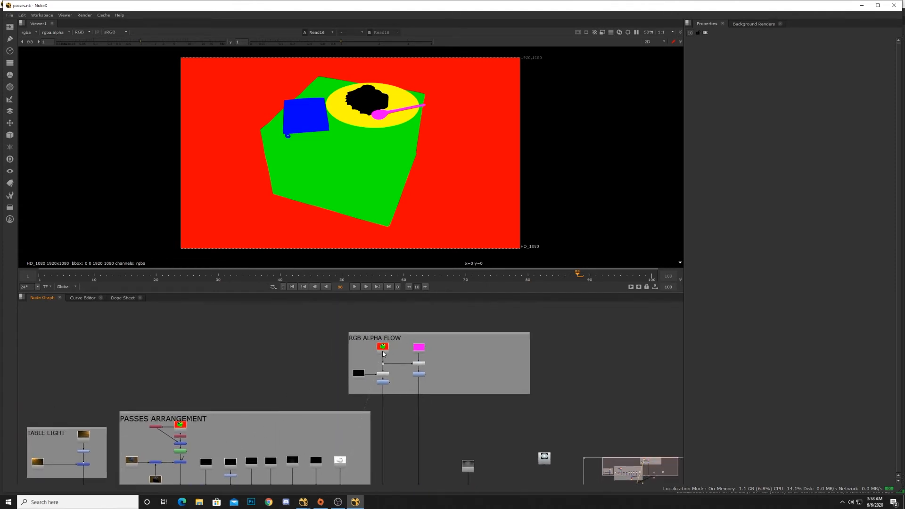
{"action": "left_click", "coordinate": [180, 425]}
{"action": "key", "text": "1"}
Step: Open Read16's properties and examine its frame range, frame, missing frames and colorspace options
{"action": "double_click", "coordinate": [385, 352]}
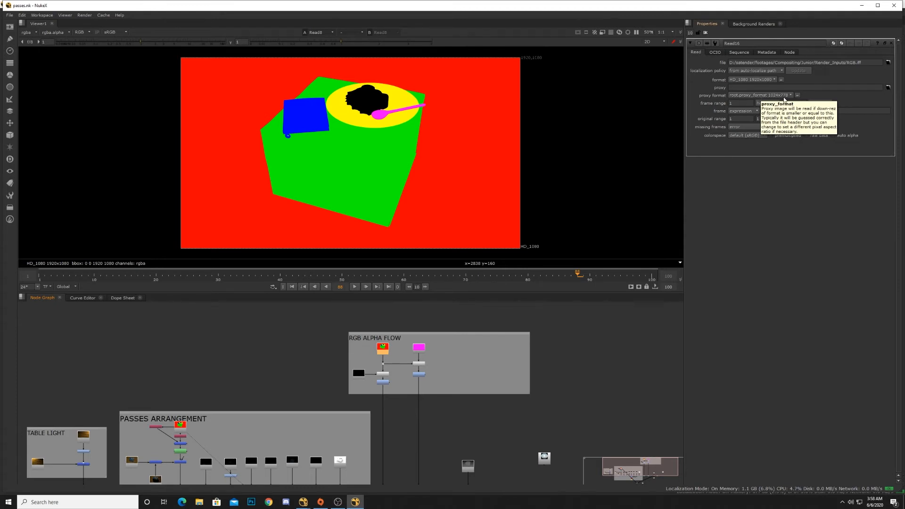
{"action": "left_click", "coordinate": [738, 103]}
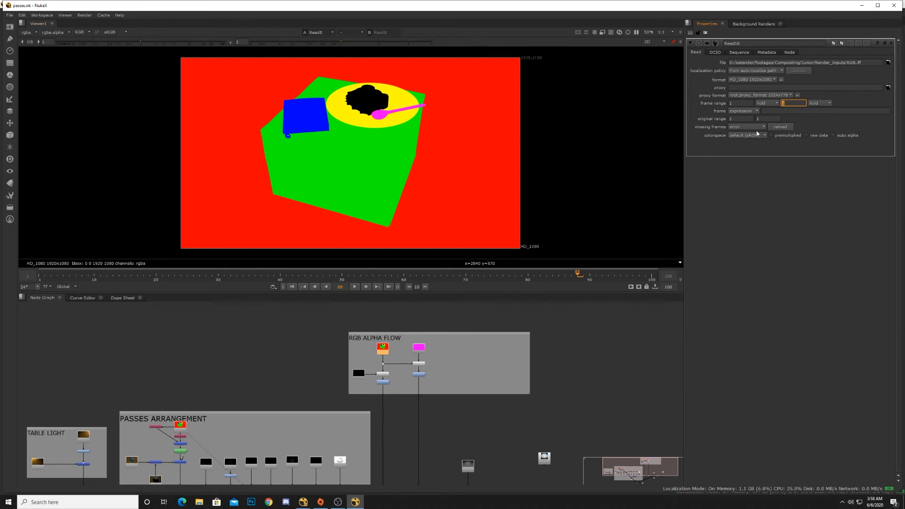
{"action": "key", "text": "Tab"}
{"action": "left_click", "coordinate": [745, 111]}
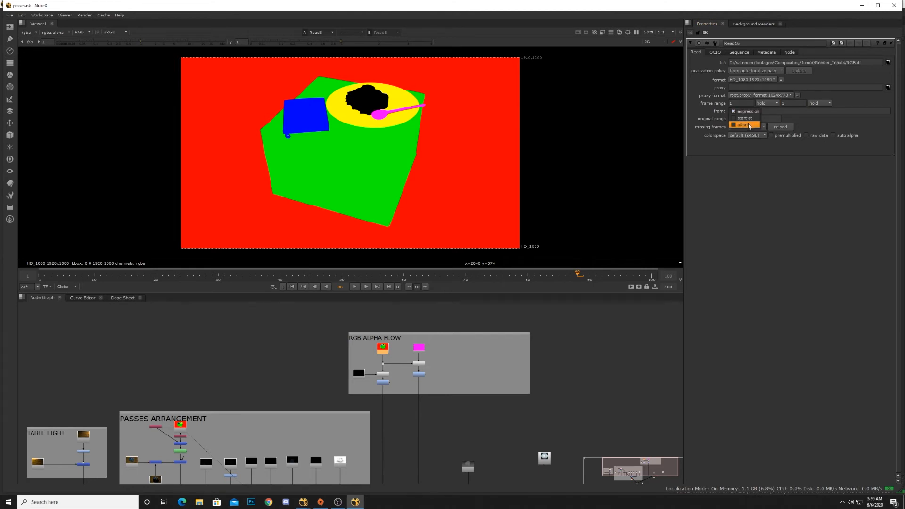
{"action": "left_click", "coordinate": [701, 111]}
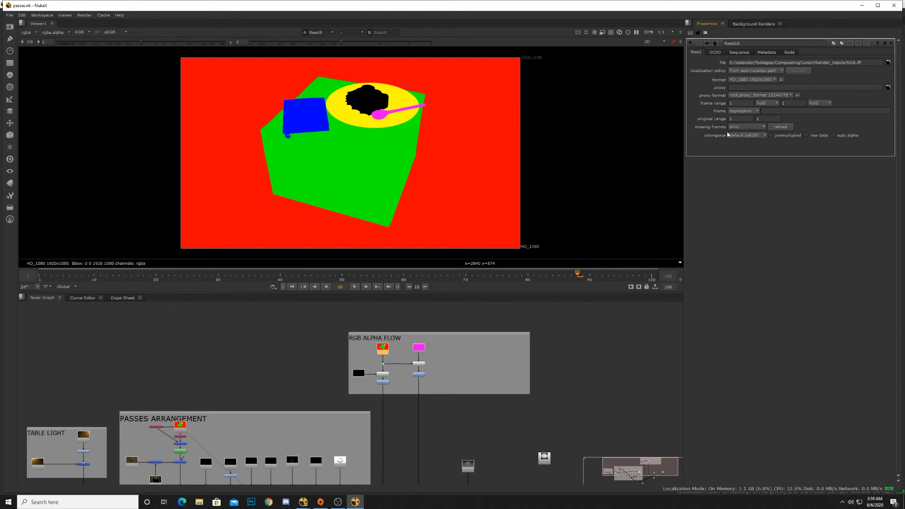
{"action": "left_click", "coordinate": [749, 127]}
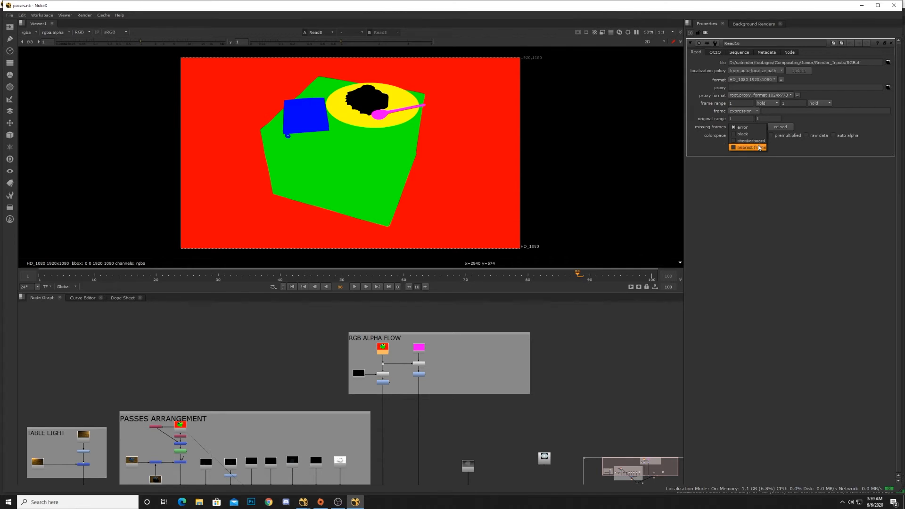
{"action": "left_click", "coordinate": [808, 182]}
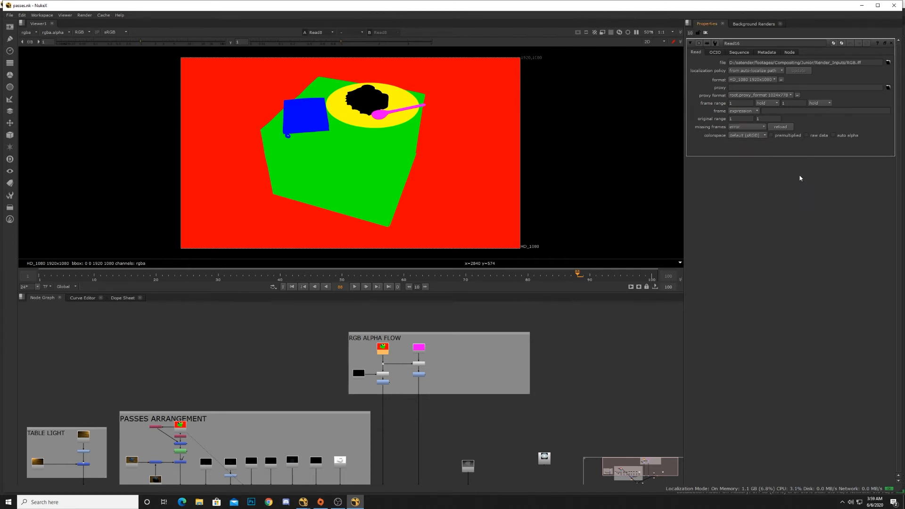
{"action": "left_click", "coordinate": [759, 137]}
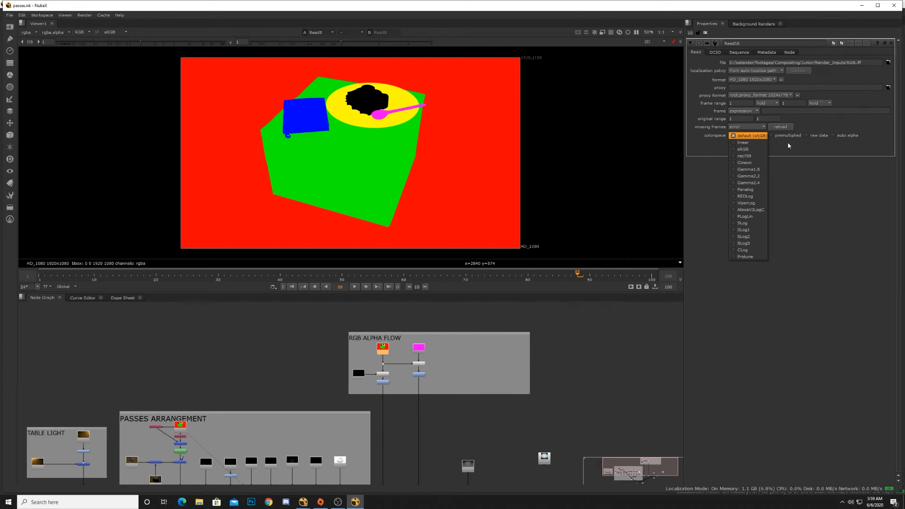
{"action": "left_click", "coordinate": [790, 169]}
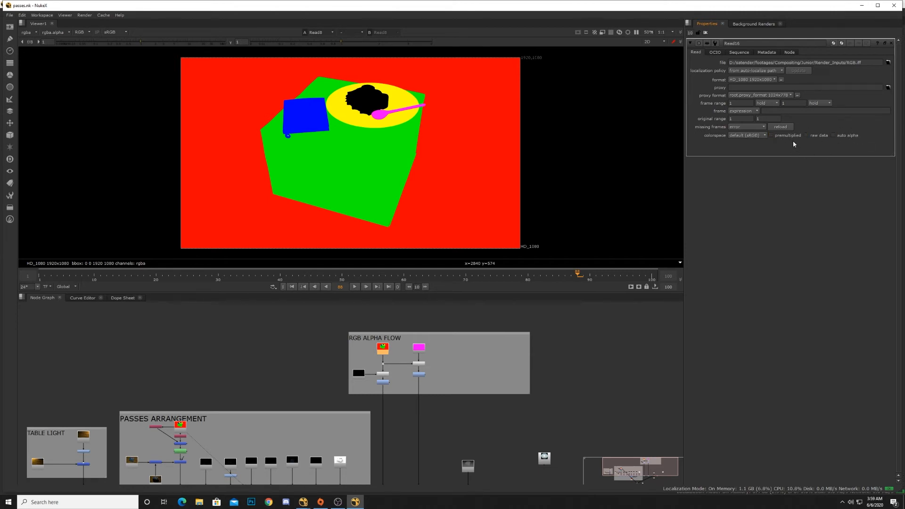
Step: Browse Read16's OCIO, Sequence, Metadata and Node property tabs
{"action": "left_click", "coordinate": [716, 53]}
{"action": "left_click", "coordinate": [740, 52]}
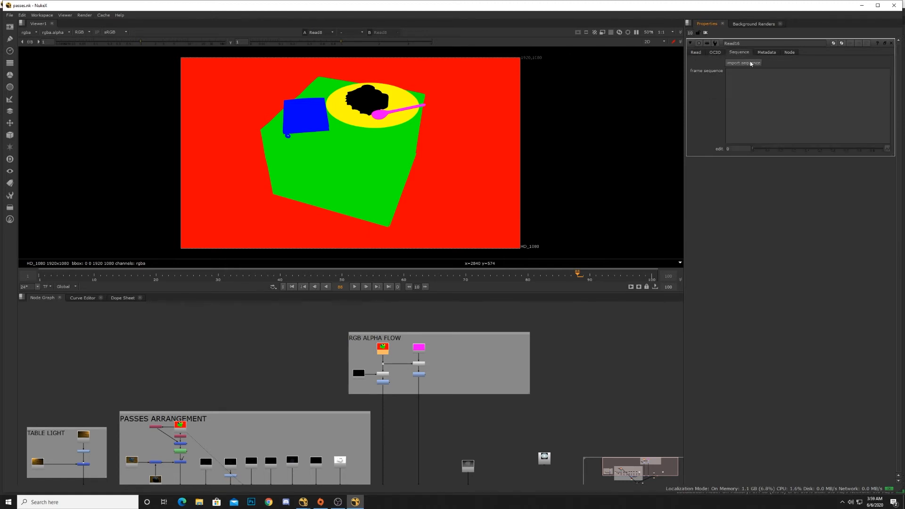
{"action": "left_click", "coordinate": [767, 53]}
{"action": "left_click", "coordinate": [791, 53]}
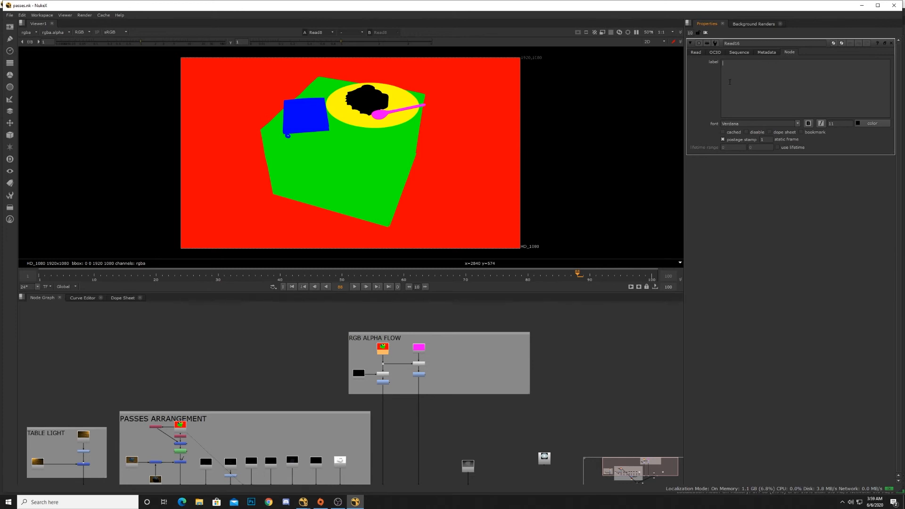
Step: Enable bookmark on Read16 and give it the label rgb pass
{"action": "left_click", "coordinate": [801, 132]}
{"action": "type", "text": "d"}
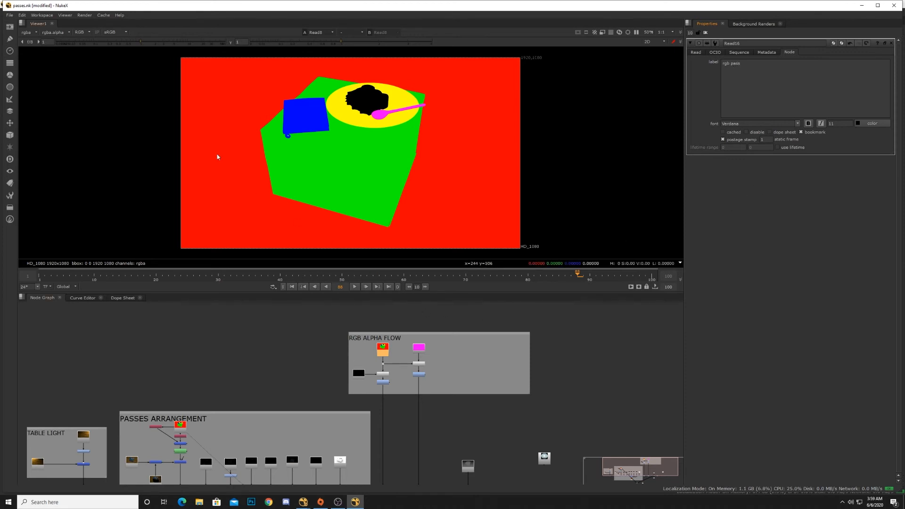
{"action": "left_click", "coordinate": [69, 16]}
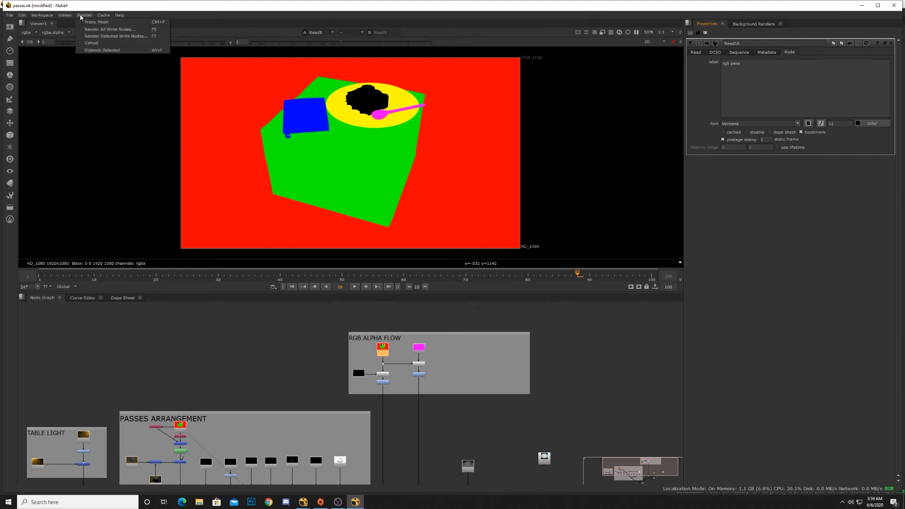
{"action": "mouse_move", "coordinate": [108, 15]}
{"action": "mouse_move", "coordinate": [51, 17]}
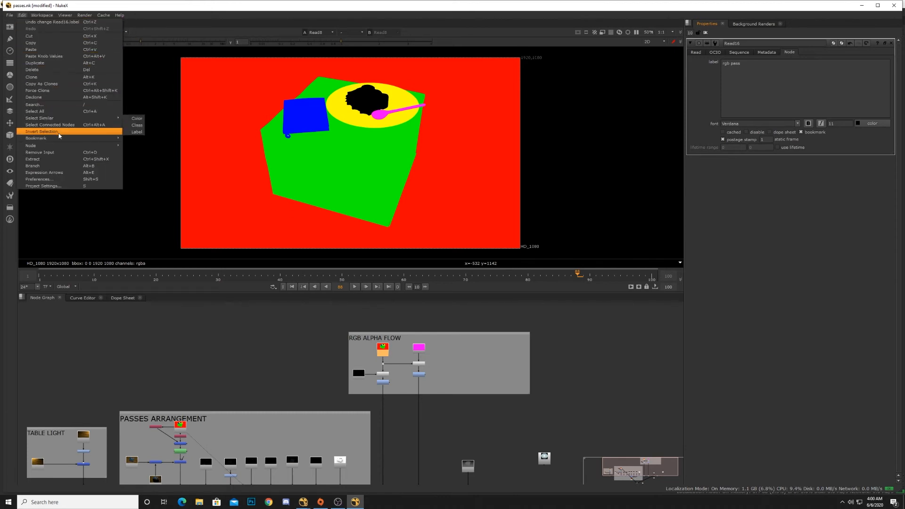
{"action": "mouse_move", "coordinate": [58, 143]}
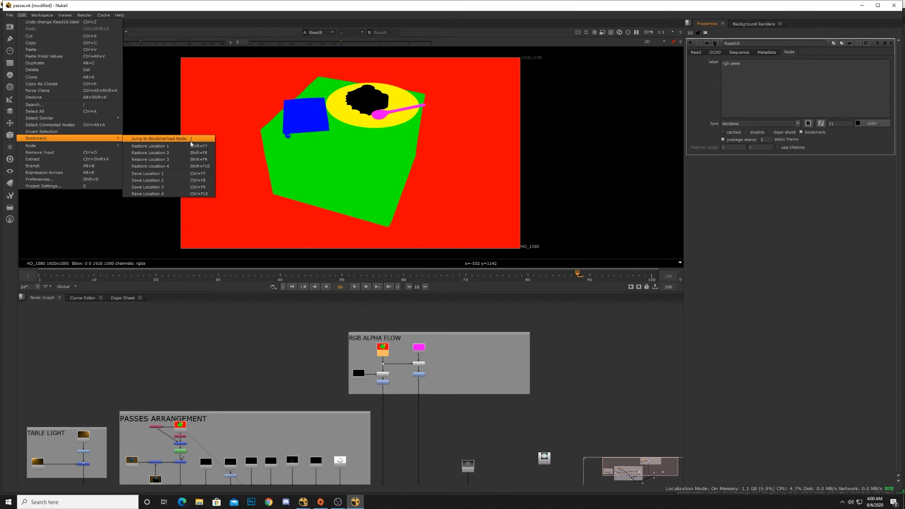
{"action": "left_click", "coordinate": [575, 335]}
{"action": "left_click", "coordinate": [576, 335]}
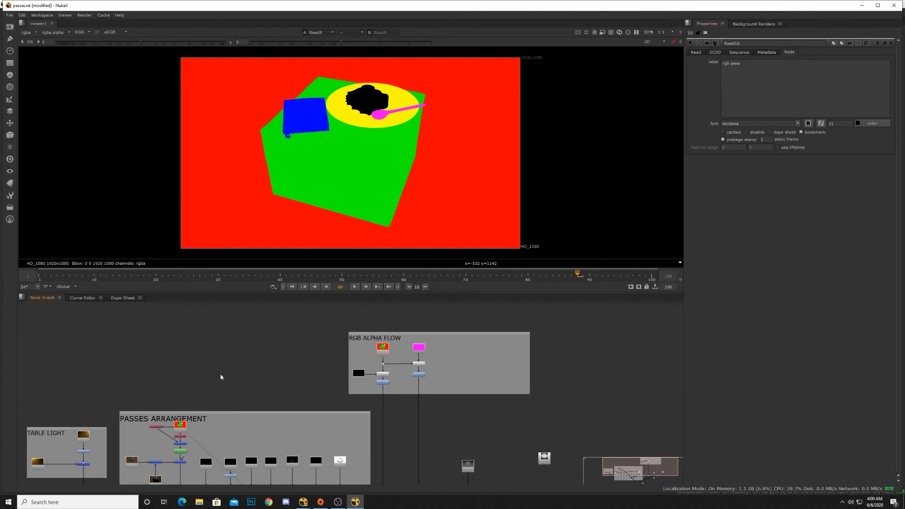
Step: Zoom into the PASSES ARRANGEMENT backdrop and jump to the rgb pass bookmark using bookmark navigation
{"action": "middle_click_drag", "start_coordinate": [204, 391], "coordinate": [281, 351]}
{"action": "scroll", "coordinate": [290, 379], "scroll_direction": "up", "scroll_amount": 3}
{"action": "scroll", "coordinate": [264, 412], "scroll_direction": "up", "scroll_amount": 3}
{"action": "middle_click_drag", "start_coordinate": [220, 411], "coordinate": [258, 388]}
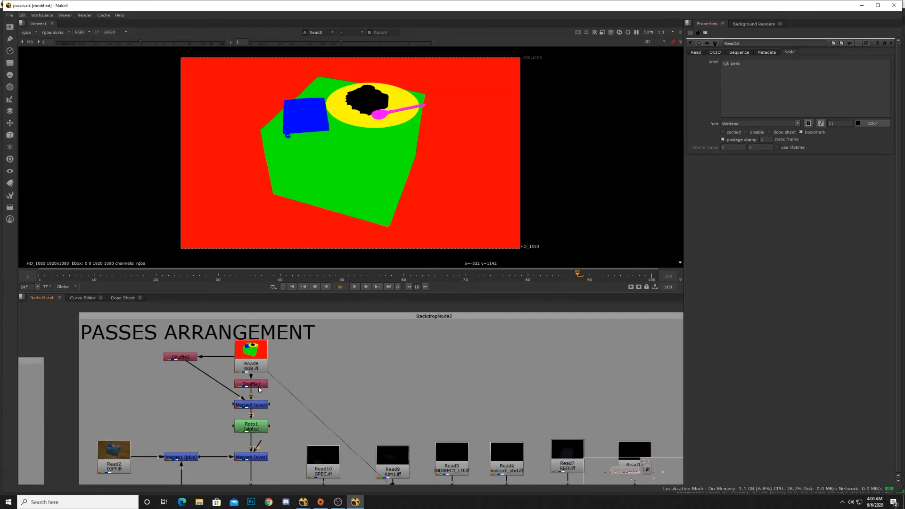
{"action": "left_click", "coordinate": [256, 372]}
{"action": "key", "text": "j"}
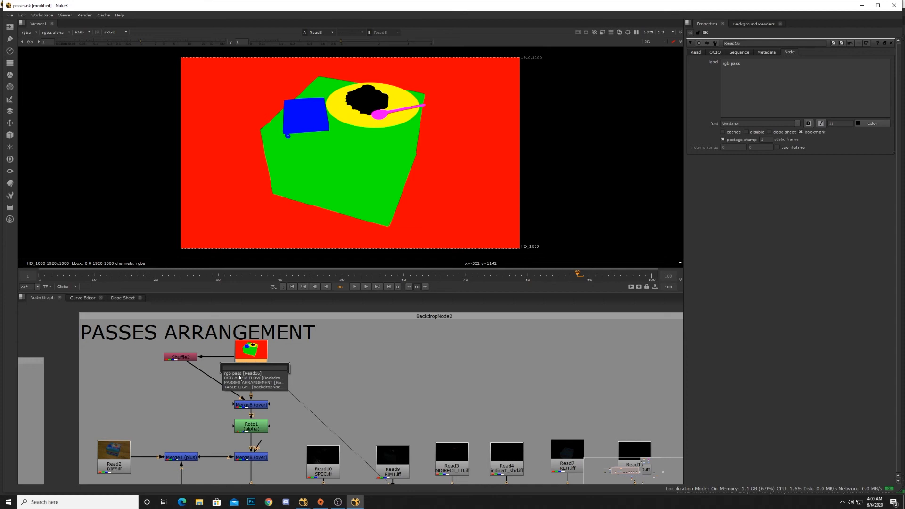
{"action": "left_click", "coordinate": [240, 377]}
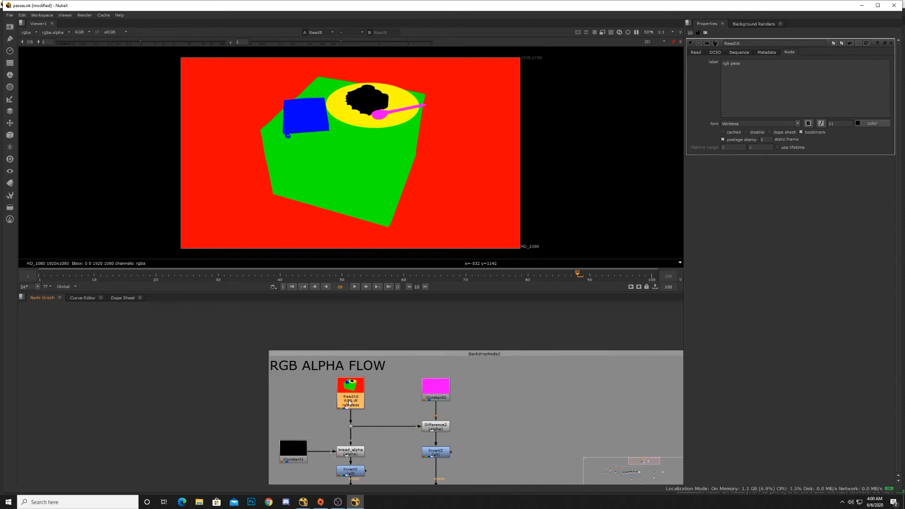
Step: Zoom out to survey the whole node graph, selecting all nodes and then Read16
{"action": "middle_click_drag", "start_coordinate": [349, 403], "coordinate": [400, 354]}
{"action": "scroll", "coordinate": [364, 381], "scroll_direction": "down", "scroll_amount": 2}
{"action": "scroll", "coordinate": [399, 354], "scroll_direction": "down", "scroll_amount": 1}
{"action": "scroll", "coordinate": [377, 375], "scroll_direction": "down", "scroll_amount": 2}
{"action": "middle_click_drag", "start_coordinate": [292, 418], "coordinate": [331, 385]}
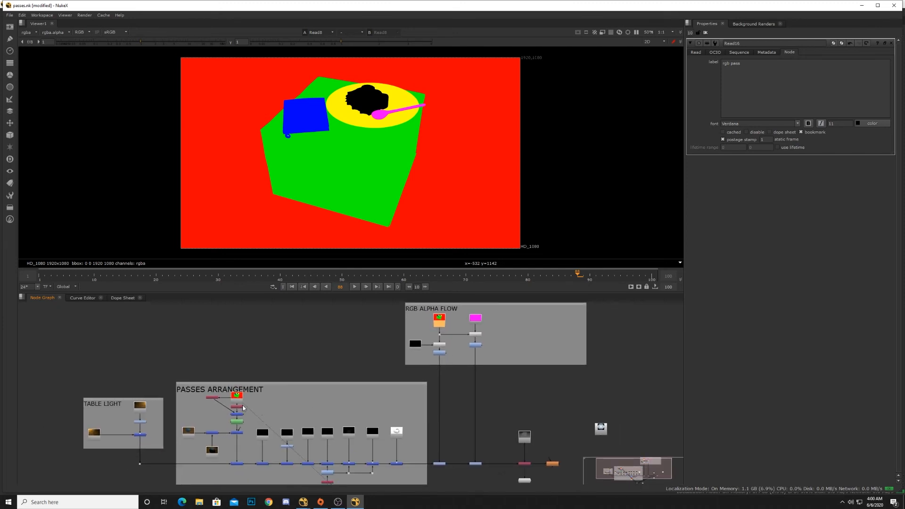
{"action": "scroll", "coordinate": [244, 407], "scroll_direction": "down", "scroll_amount": 2}
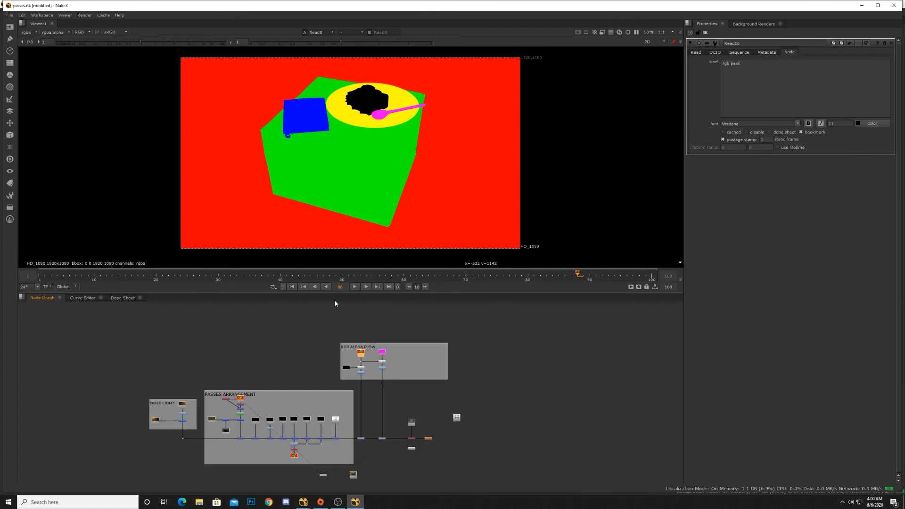
{"action": "left_click", "coordinate": [103, 334]}
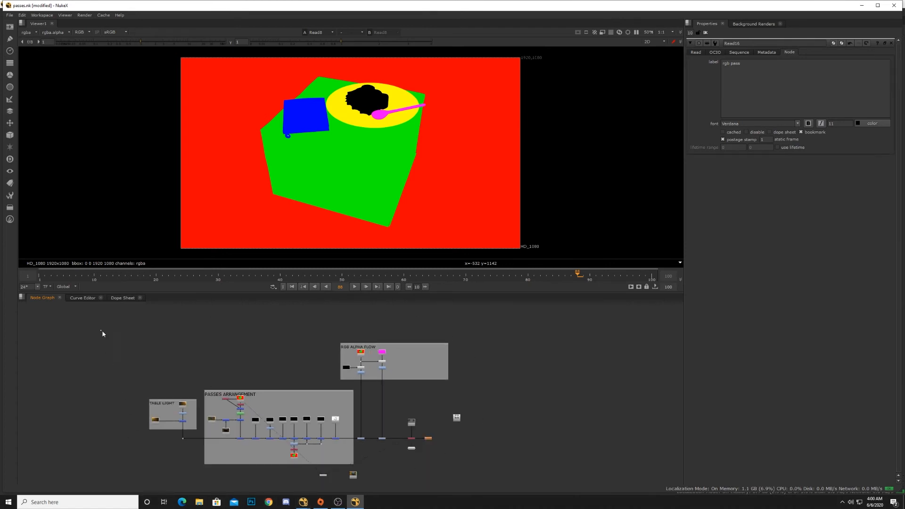
{"action": "left_click_drag", "start_coordinate": [102, 332], "coordinate": [484, 469]}
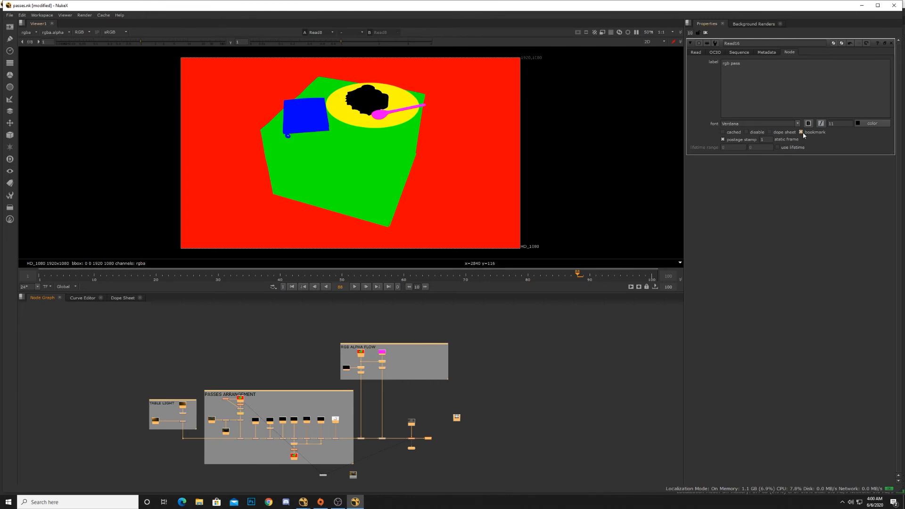
{"action": "middle_click_drag", "start_coordinate": [466, 350], "coordinate": [423, 333]}
{"action": "left_click_drag", "start_coordinate": [463, 339], "coordinate": [469, 339]}
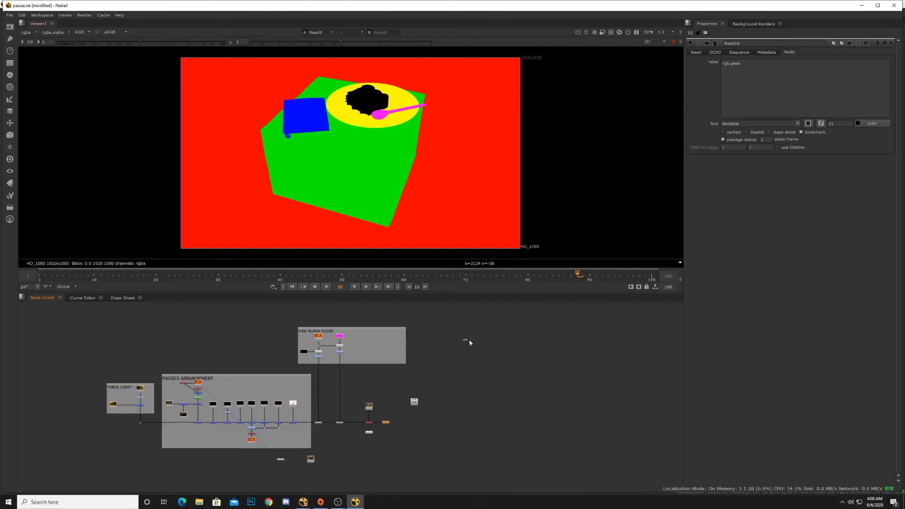
{"action": "left_click", "coordinate": [318, 335]}
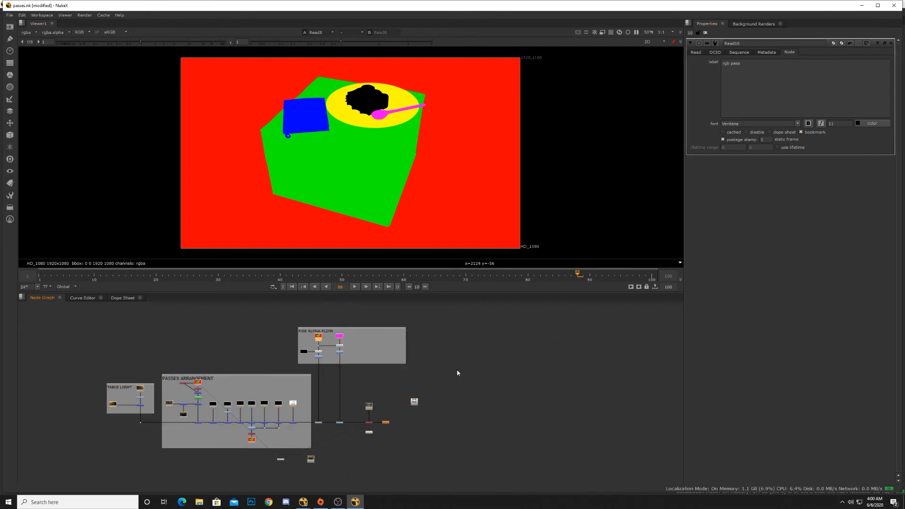
Step: Examine the downstream ColorCorrect, ShuffleCopy1, ZDefocus2 and Viewer2 nodes beside the PASSES ARRANGEMENT backdrop
{"action": "scroll", "coordinate": [446, 380], "scroll_direction": "up", "scroll_amount": 4}
{"action": "middle_click_drag", "start_coordinate": [421, 382], "coordinate": [520, 374]}
{"action": "middle_click_drag", "start_coordinate": [367, 372], "coordinate": [328, 301]}
{"action": "scroll", "coordinate": [360, 398], "scroll_direction": "up", "scroll_amount": 5}
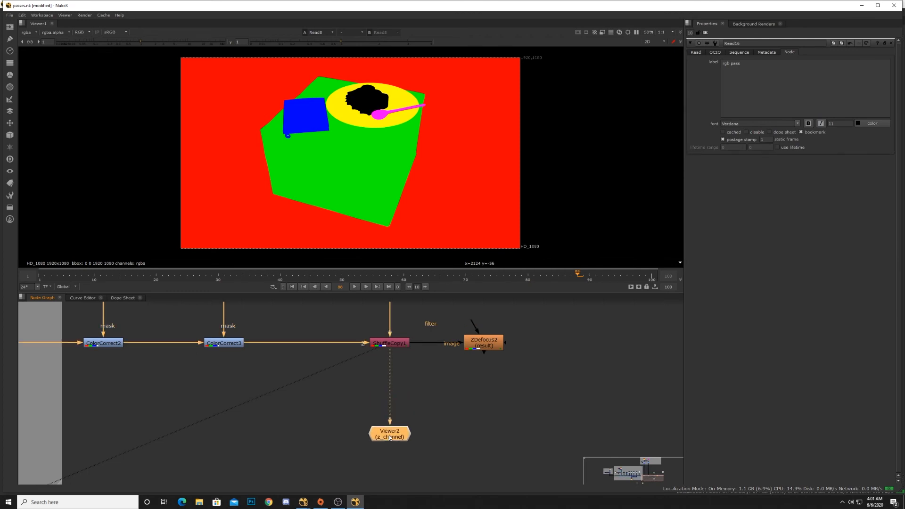
{"action": "scroll", "coordinate": [358, 406], "scroll_direction": "down", "scroll_amount": 5}
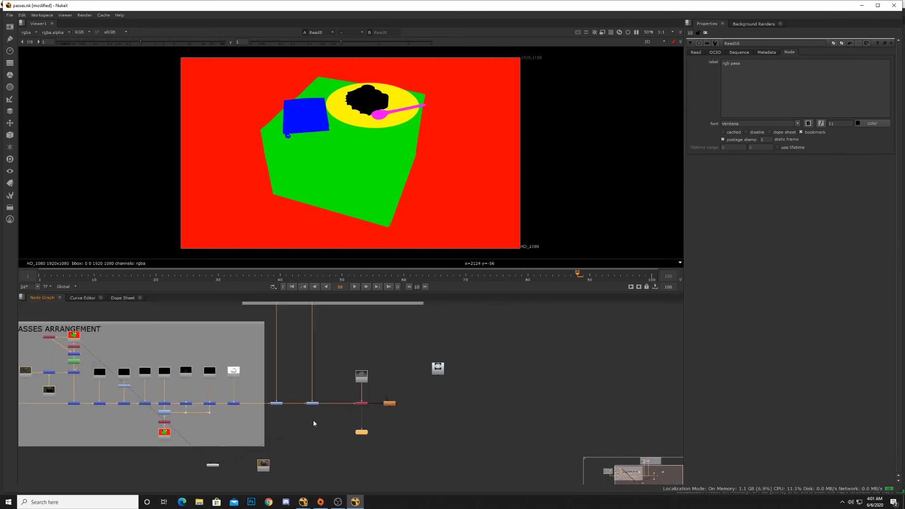
{"action": "scroll", "coordinate": [359, 407], "scroll_direction": "down", "scroll_amount": 2}
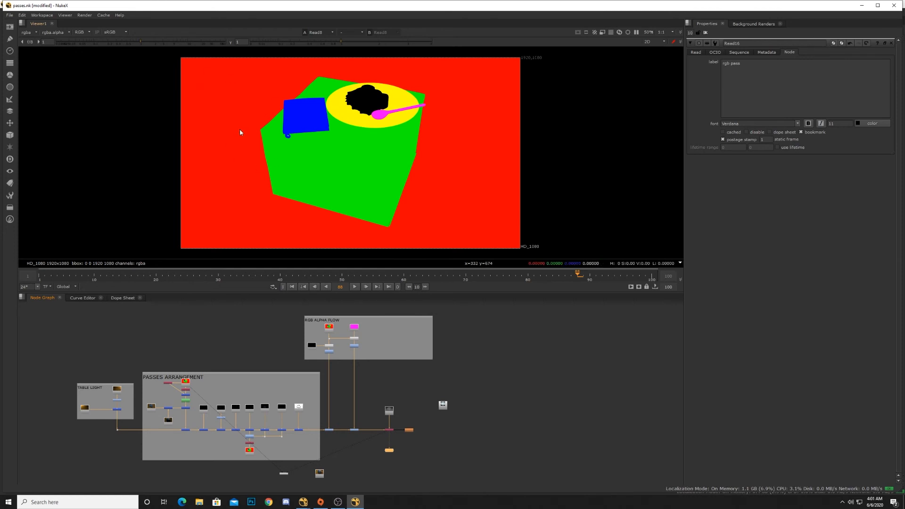
{"action": "scroll", "coordinate": [343, 414], "scroll_direction": "up", "scroll_amount": 3}
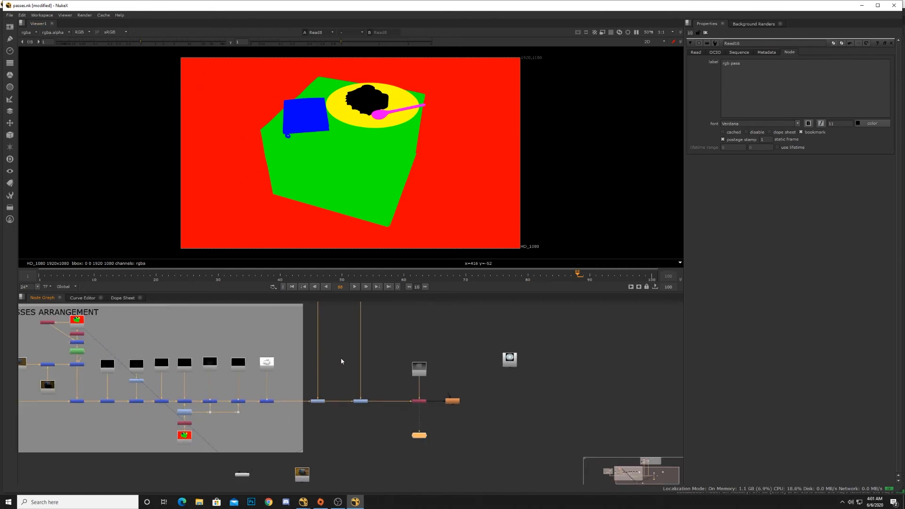
Step: Start a new empty untitled script and nudge its Viewer1 node
{"action": "double_click", "coordinate": [92, 6]}
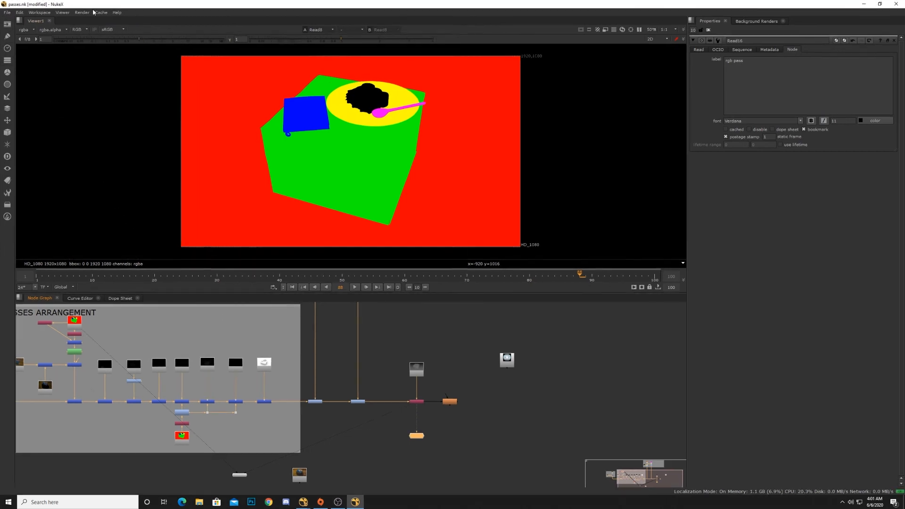
{"action": "left_click", "coordinate": [5, 14]}
{"action": "left_click", "coordinate": [13, 19]}
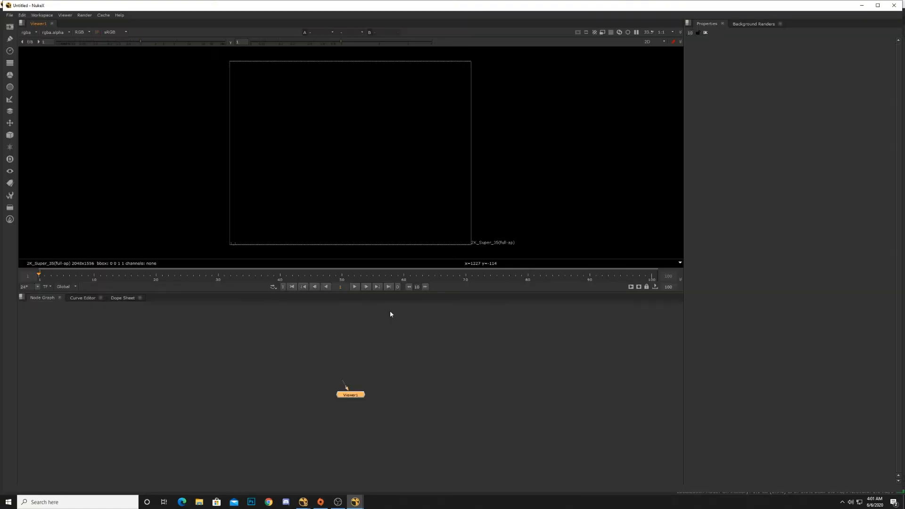
{"action": "left_click_drag", "start_coordinate": [350, 397], "coordinate": [330, 393]}
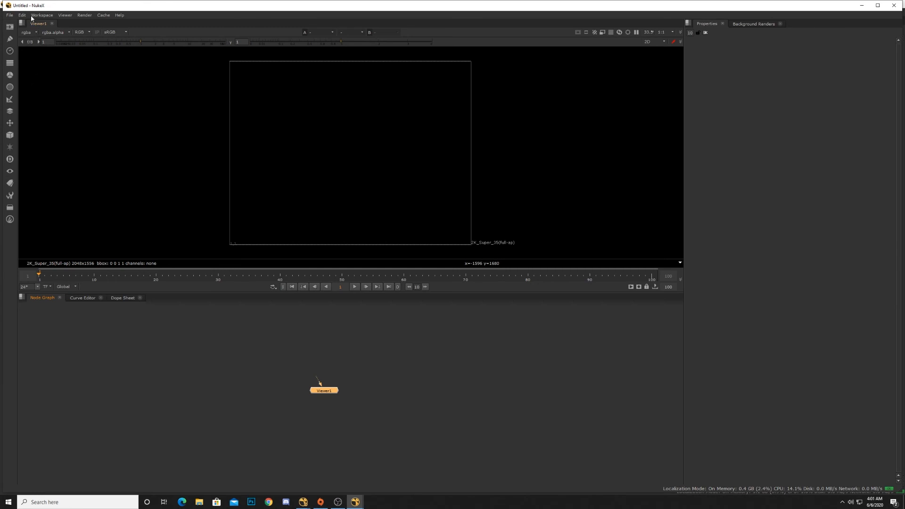
Step: Create a new comp viewer and separate the Viewer1 and Viewer2 nodes vertically in the node graph
{"action": "left_click", "coordinate": [67, 17]}
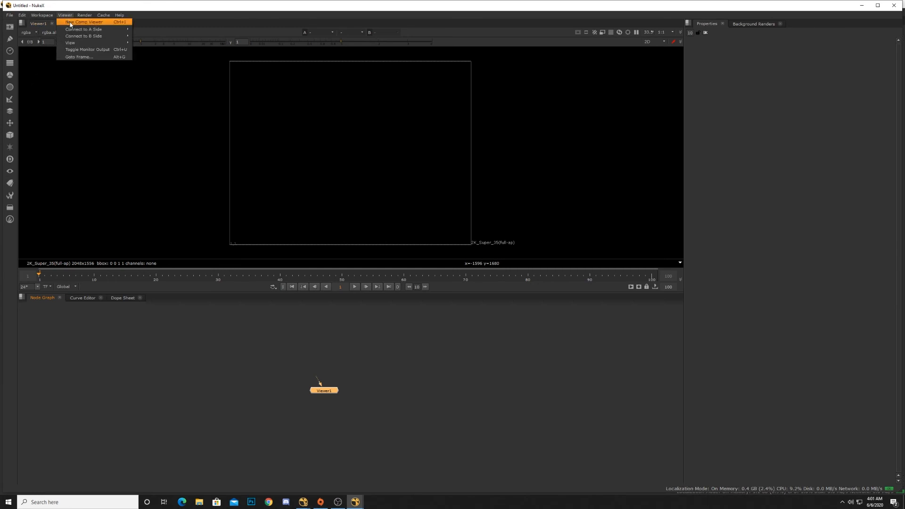
{"action": "left_click", "coordinate": [85, 22]}
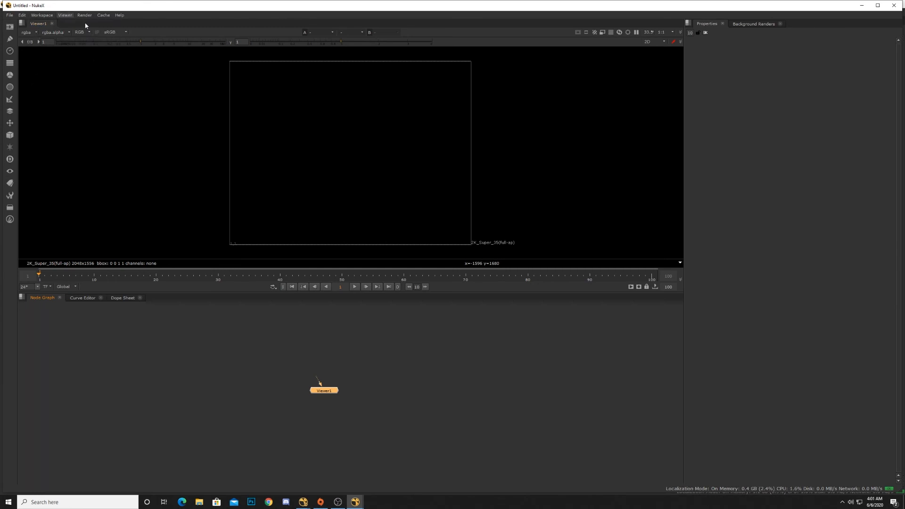
{"action": "left_click", "coordinate": [40, 25]}
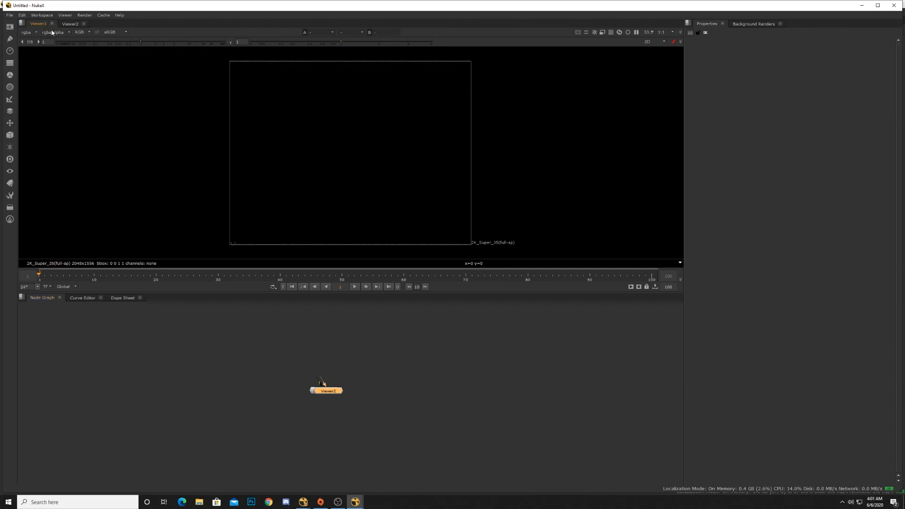
{"action": "left_click", "coordinate": [70, 24]}
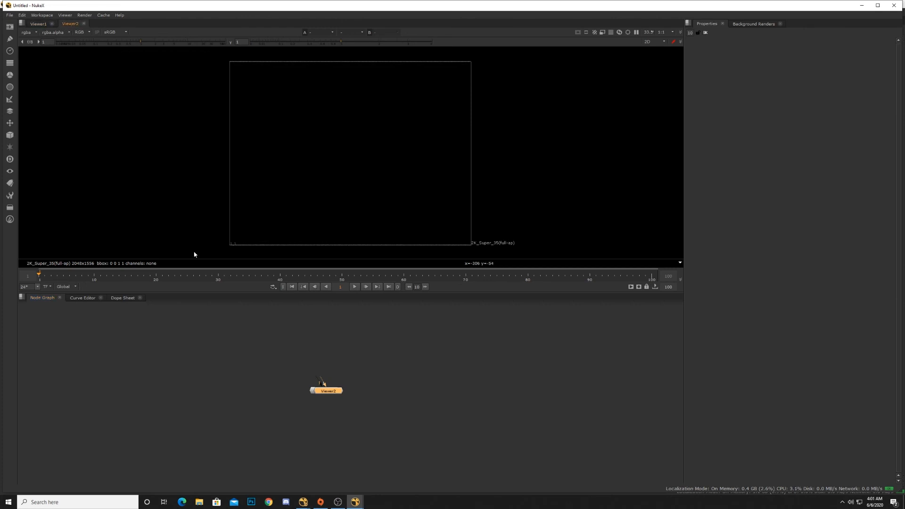
{"action": "left_click_drag", "start_coordinate": [319, 394], "coordinate": [319, 434]}
{"action": "left_click_drag", "start_coordinate": [330, 396], "coordinate": [331, 384]}
{"action": "left_click_drag", "start_coordinate": [332, 434], "coordinate": [332, 425]}
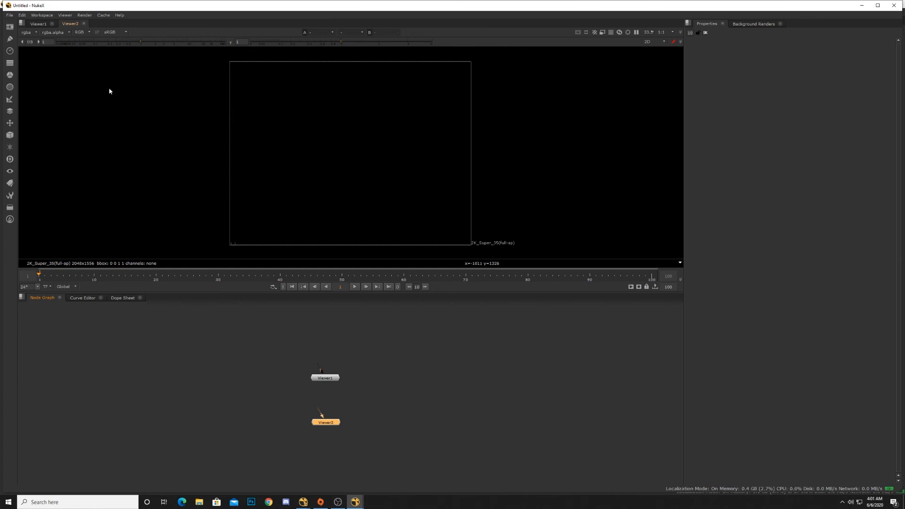
Step: Split the viewer pane horizontally and move the Viewer2 tab into the new pane beside Viewer1
{"action": "left_click", "coordinate": [40, 24]}
{"action": "left_click", "coordinate": [69, 23]}
{"action": "left_click", "coordinate": [38, 22]}
{"action": "left_click", "coordinate": [69, 24]}
{"action": "right_click", "coordinate": [69, 22]}
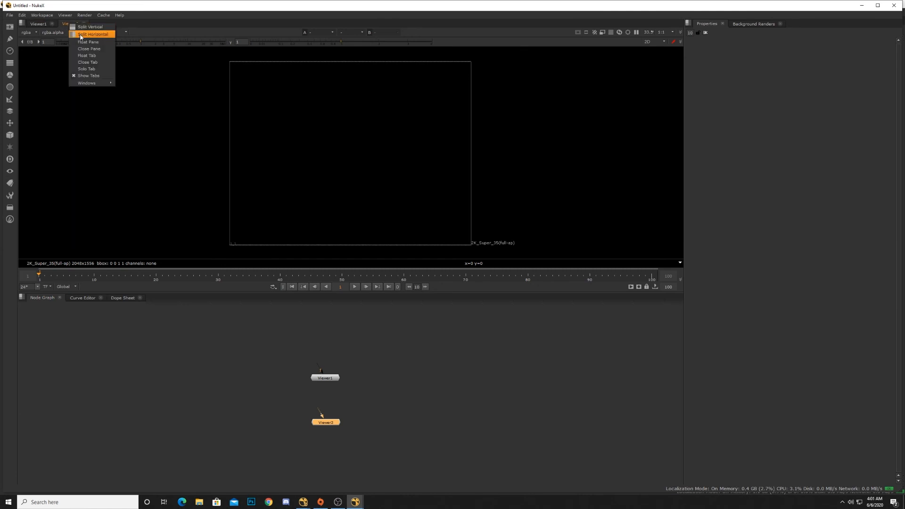
{"action": "left_click", "coordinate": [81, 35]}
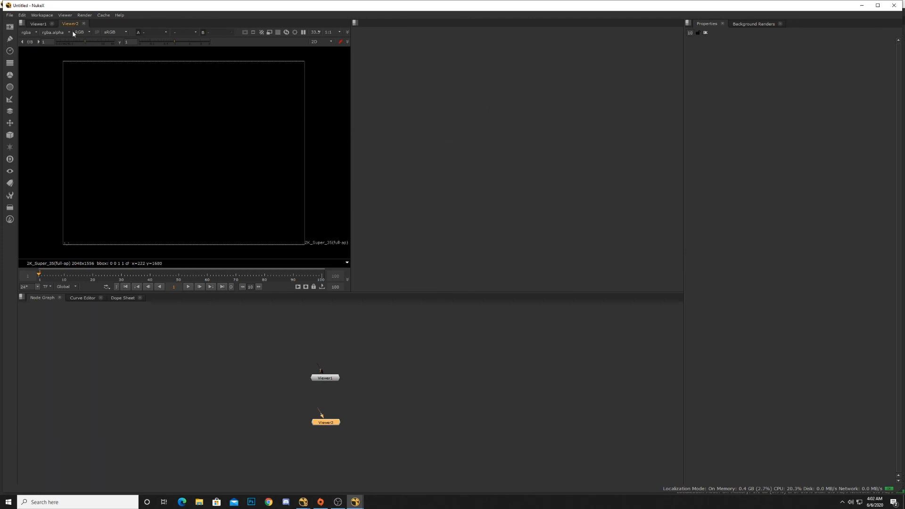
{"action": "left_click_drag", "start_coordinate": [71, 24], "coordinate": [390, 42]}
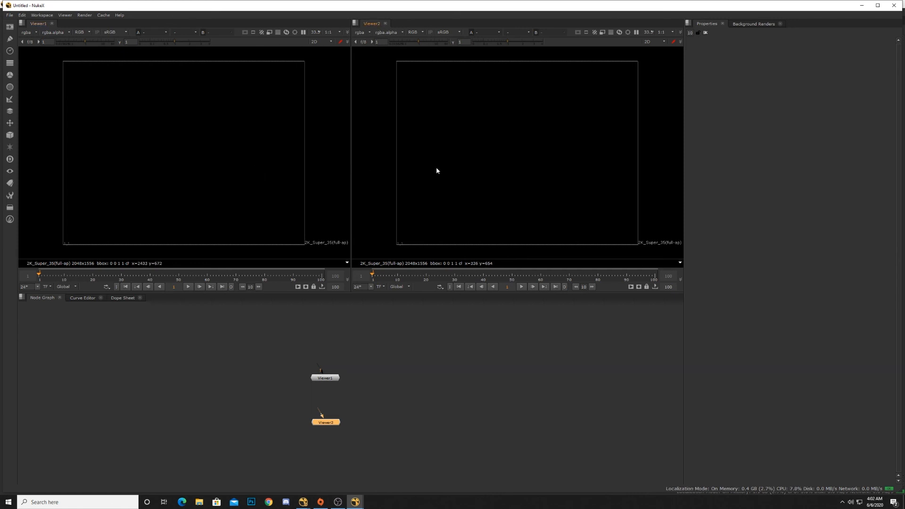
Step: Rearrange the Viewer1 and Viewer2 nodes side by side in the node graph
{"action": "left_click_drag", "start_coordinate": [328, 378], "coordinate": [410, 391]}
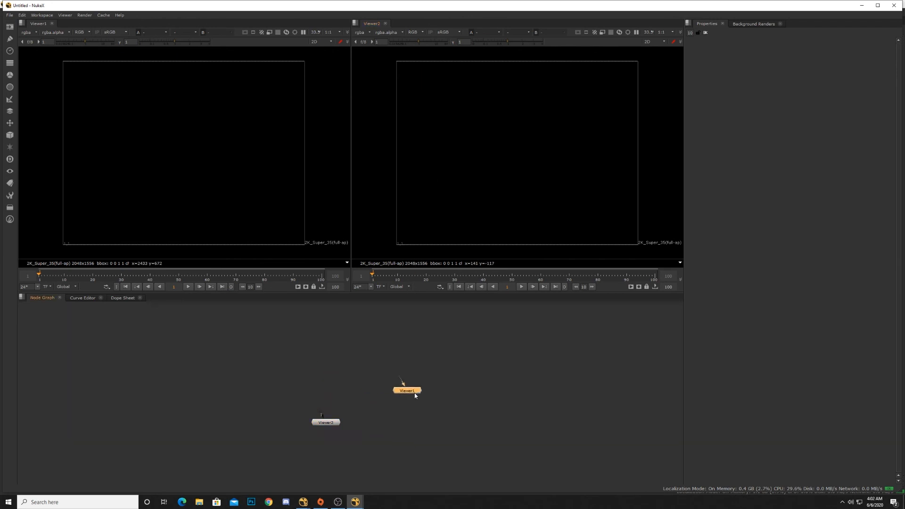
{"action": "left_click_drag", "start_coordinate": [340, 420], "coordinate": [343, 395]}
{"action": "left_click_drag", "start_coordinate": [401, 391], "coordinate": [401, 398]}
{"action": "middle_click_drag", "start_coordinate": [384, 415], "coordinate": [367, 428]}
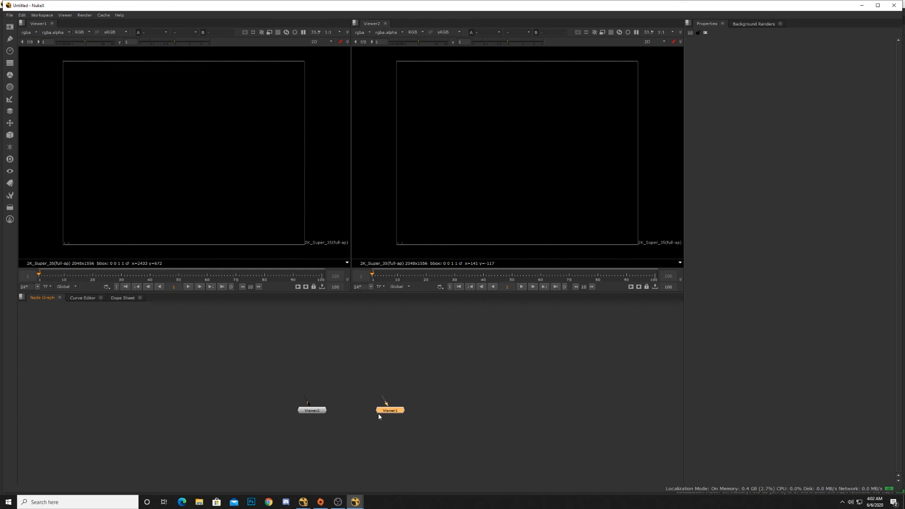
{"action": "left_click_drag", "start_coordinate": [379, 416], "coordinate": [399, 419]}
{"action": "middle_click_drag", "start_coordinate": [411, 392], "coordinate": [438, 420]}
{"action": "left_click", "coordinate": [384, 414]}
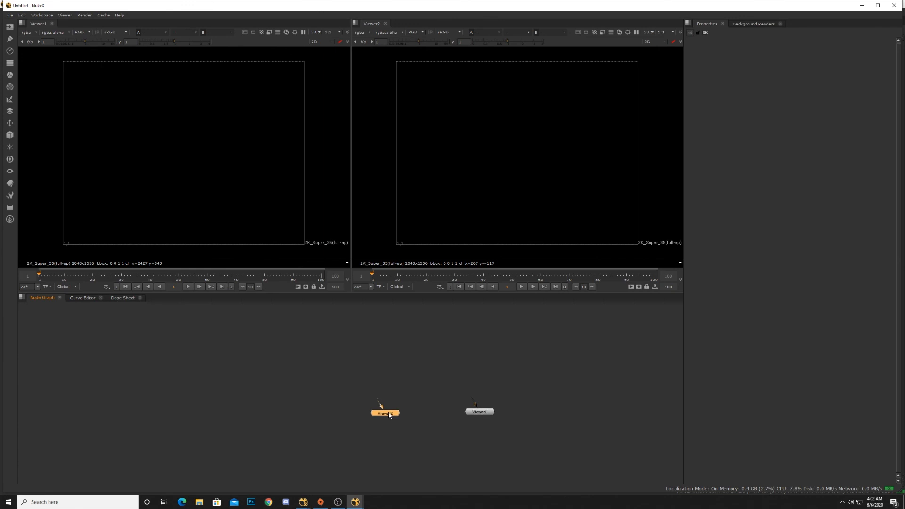